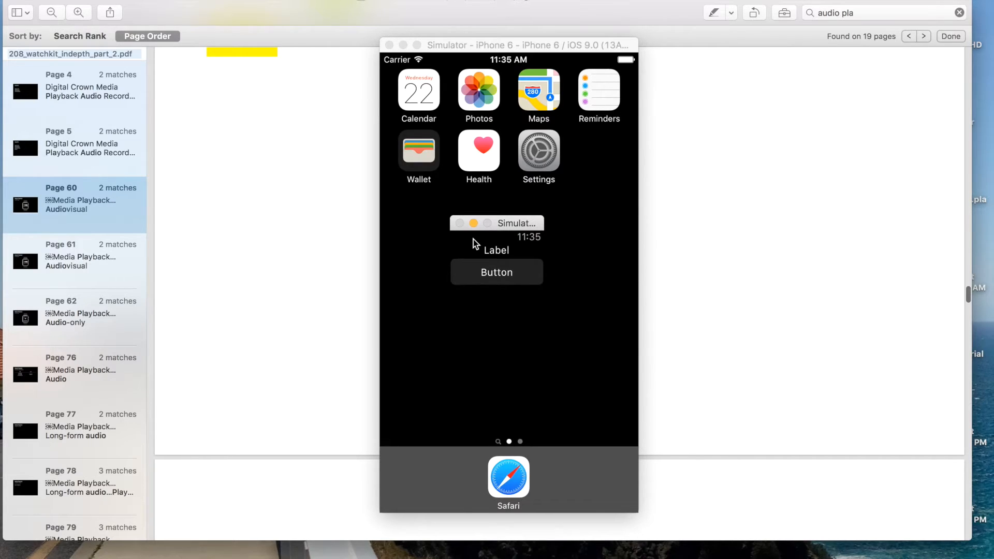
# Step: Demo the finished recorder in the Watch simulator: record a clip, send it, hear playback and close the player
pyautogui.click(494, 279)
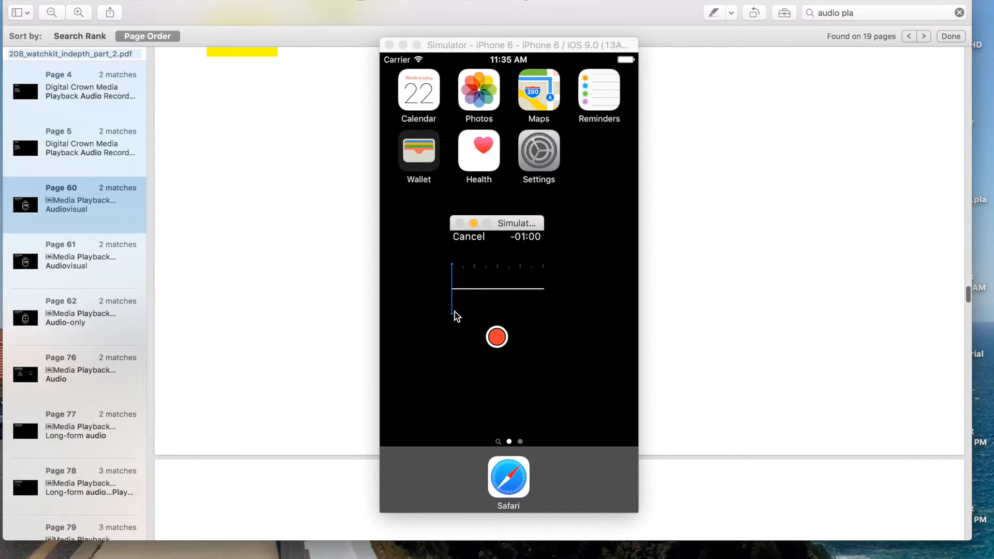
pyautogui.click(498, 338)
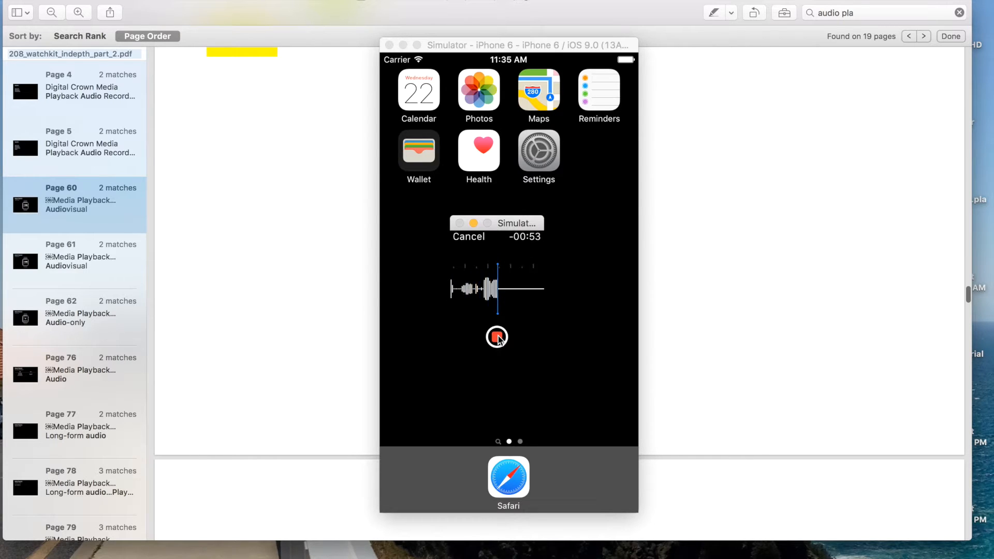
pyautogui.click(497, 337)
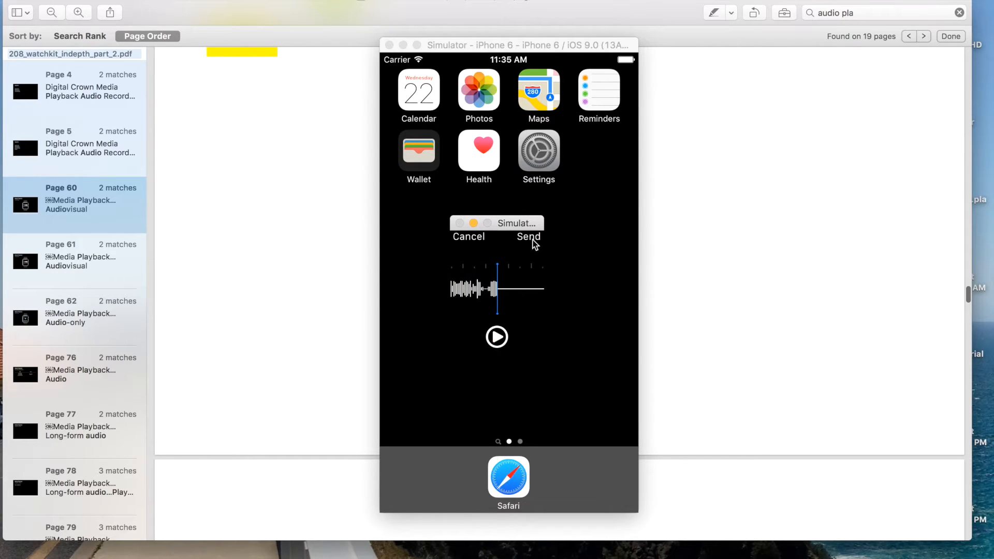
pyautogui.click(532, 242)
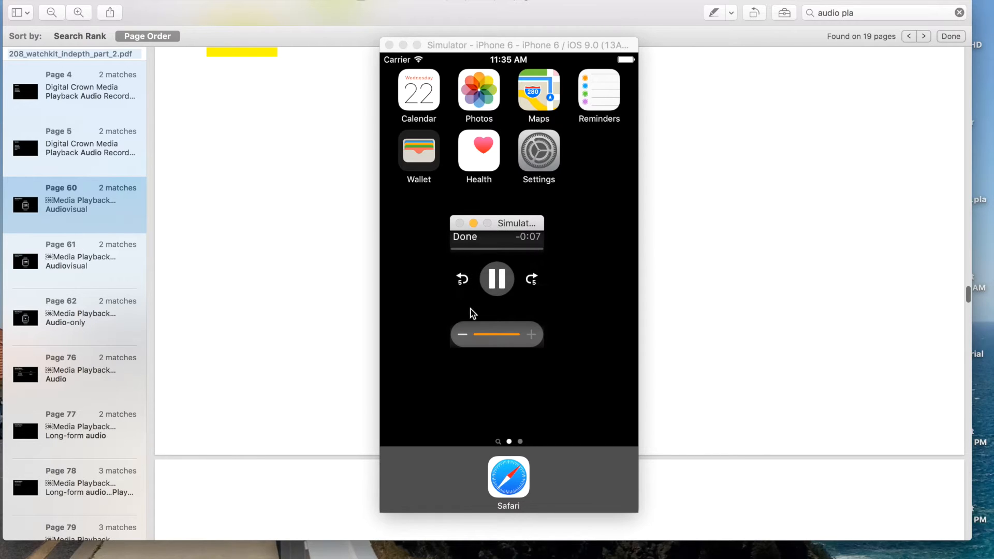
pyautogui.click(499, 280)
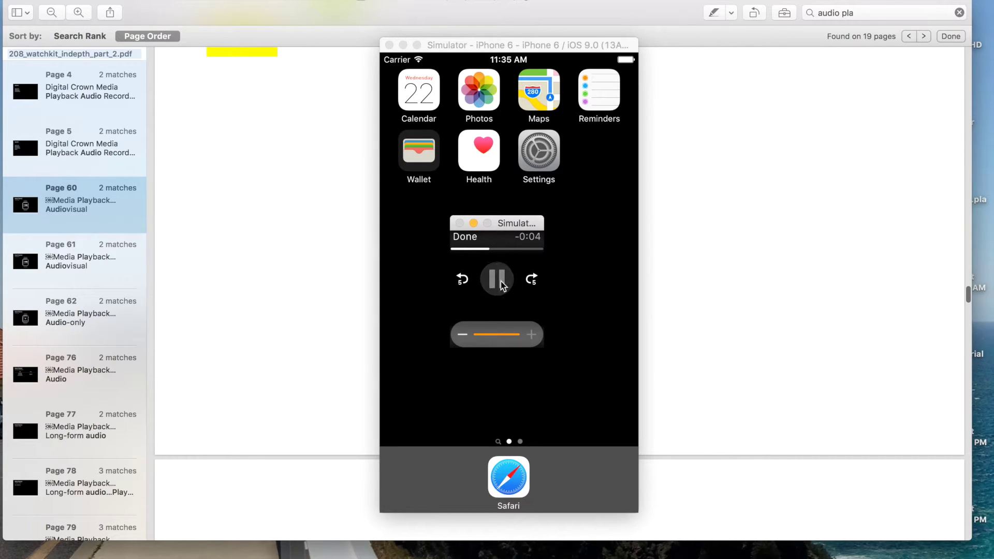
pyautogui.click(465, 237)
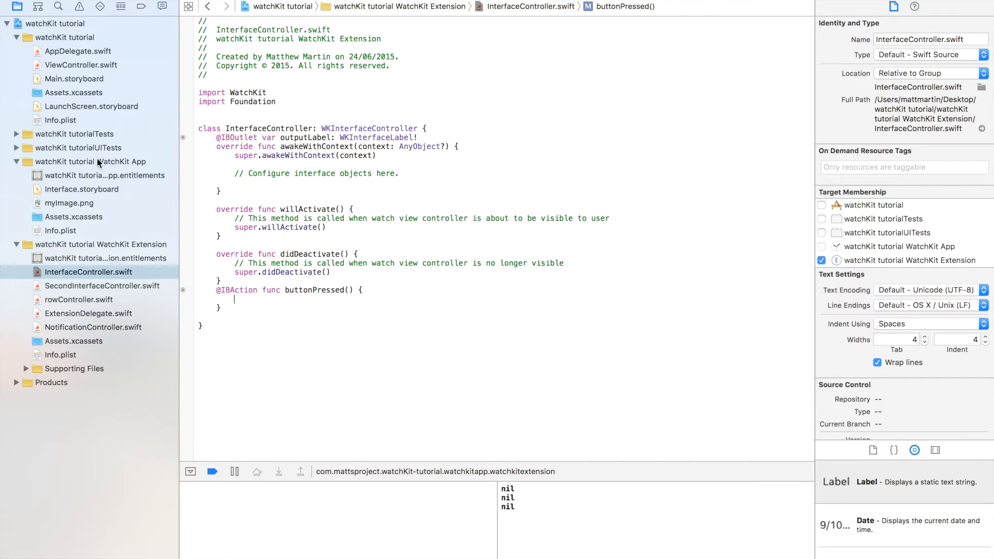
# Step: Show the WatchKit Extension target's App Groups capability with group.watchKitTutorial enabled, then return to InterfaceController.swift
pyautogui.click(61, 24)
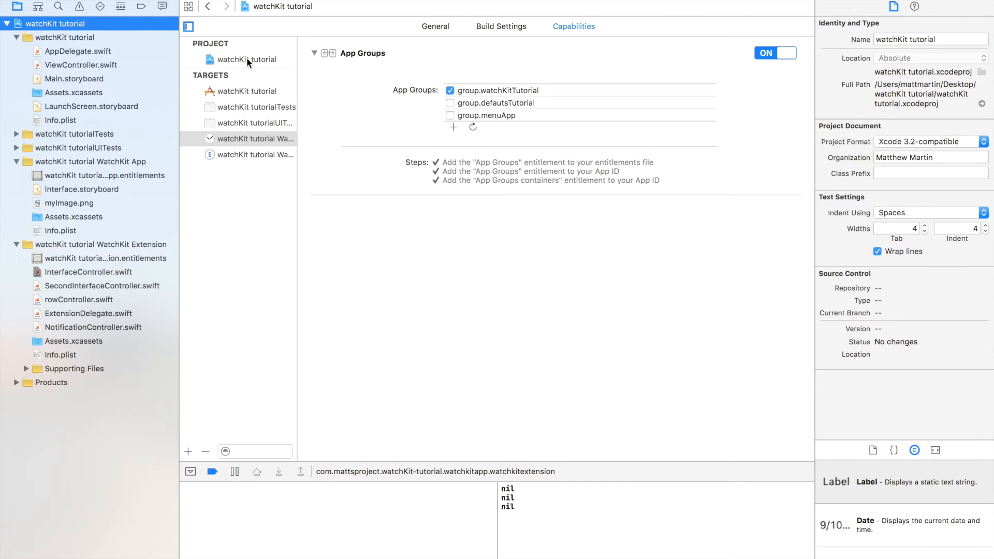
pyautogui.click(249, 138)
pyautogui.click(265, 154)
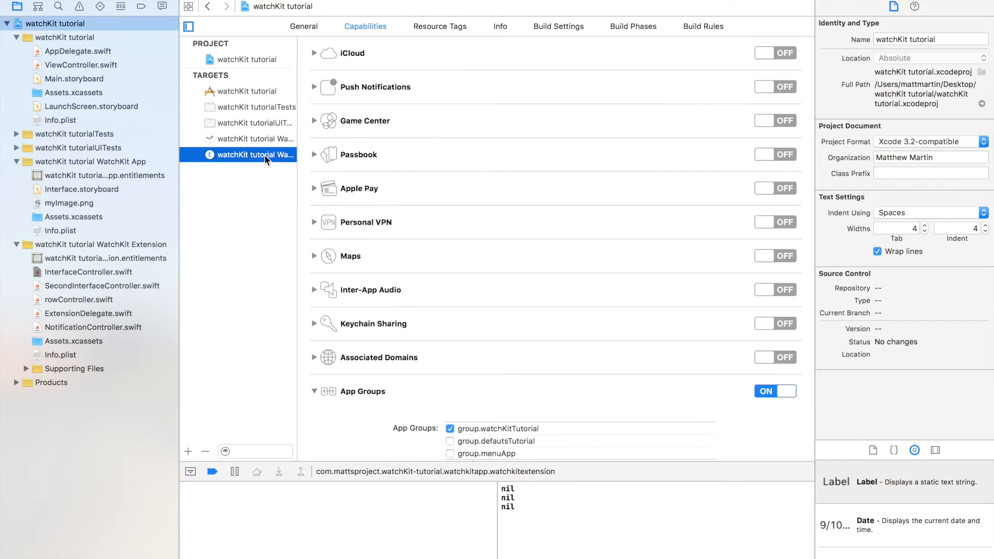
pyautogui.scroll(-5, 538, 348)
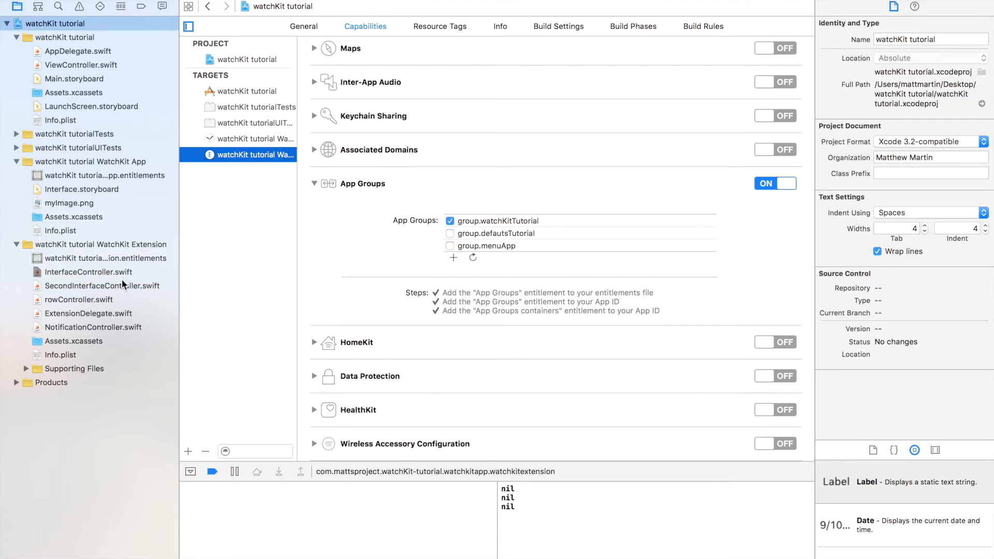
pyautogui.click(88, 274)
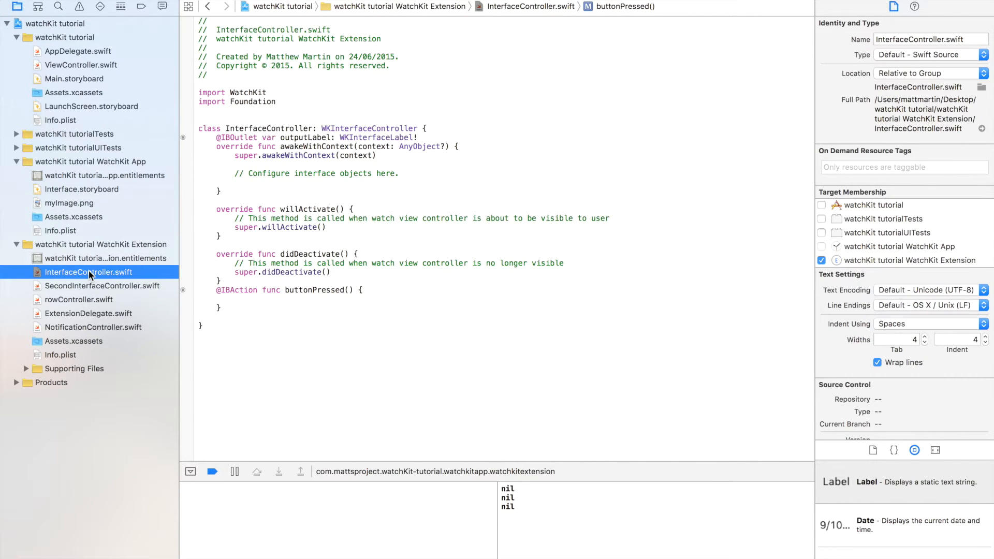
# Step: In buttonPressed() declare let url from NSFileManager's container URL for "group.watchKitTutorial"
pyautogui.click(297, 300)
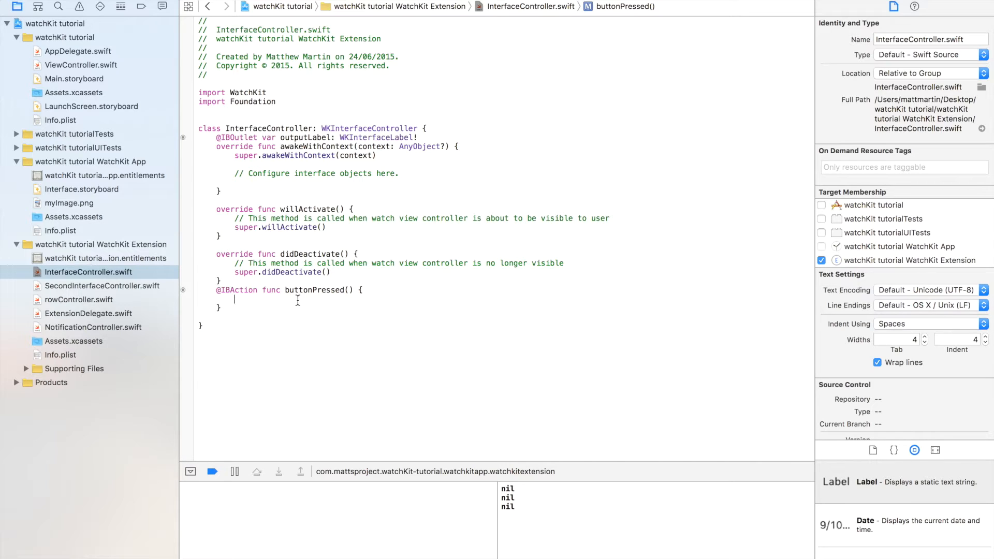
pyautogui.write('let u')
pyautogui.write('rl =')
pyautogui.write(' file')
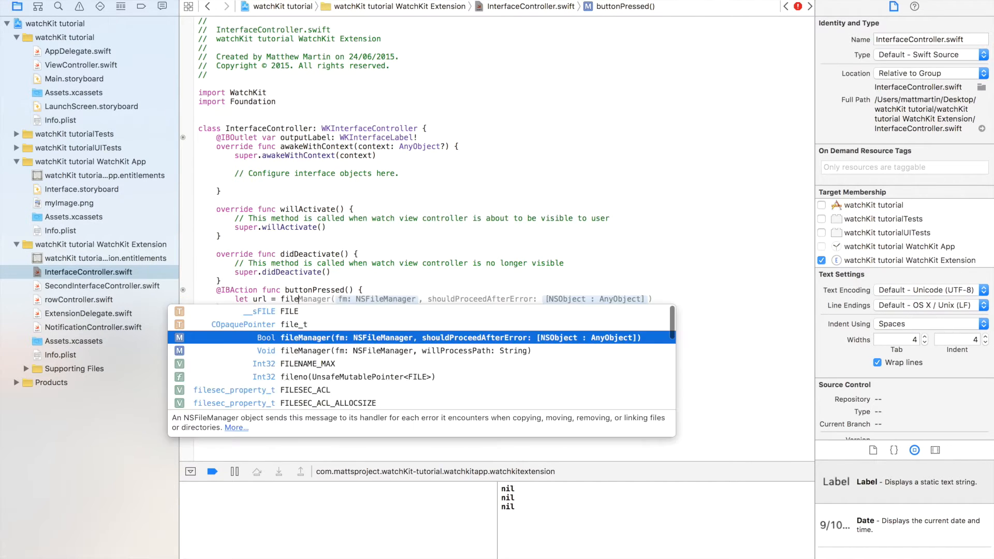
pyautogui.press('BackSpace')
pyautogui.press('BackSpace')
pyautogui.press('BackSpace')
pyautogui.press('BackSpace')
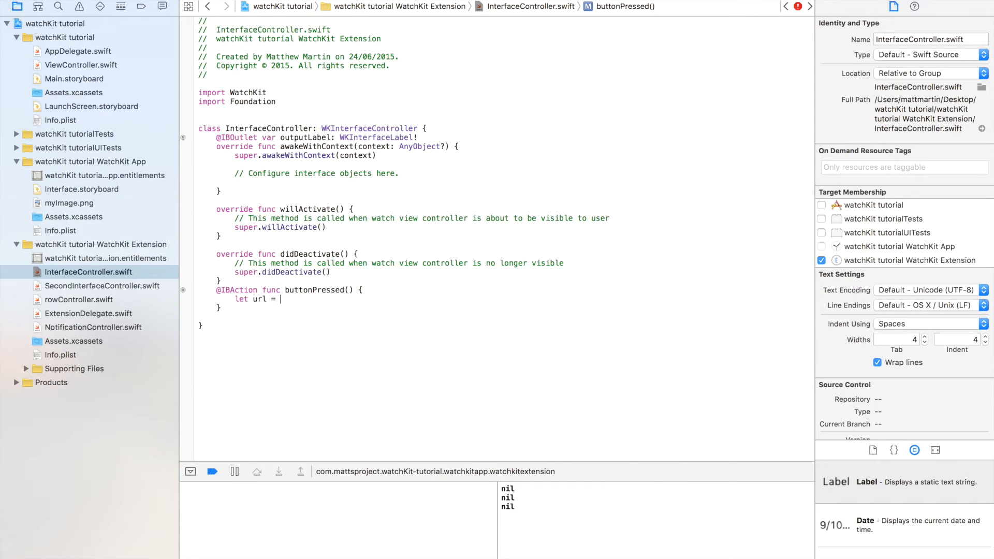
pyautogui.write('NS')
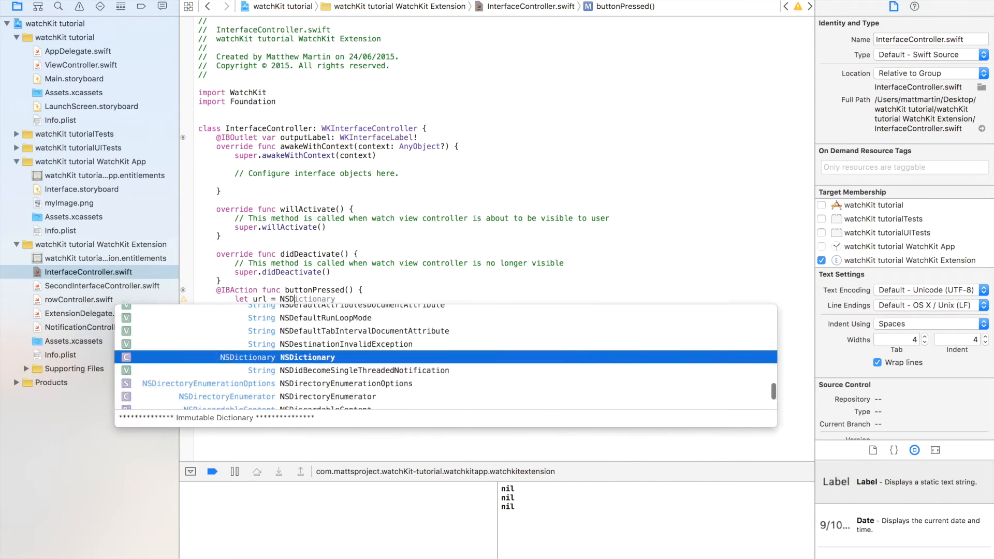
pyautogui.write('File')
pyautogui.press('Return')
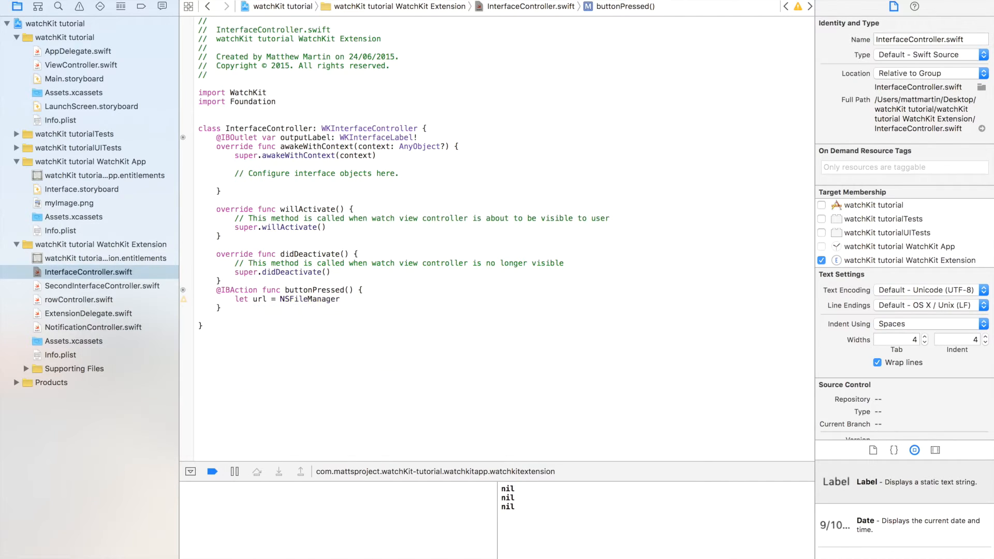
pyautogui.write('.de')
pyautogui.press('Return')
pyautogui.write('.')
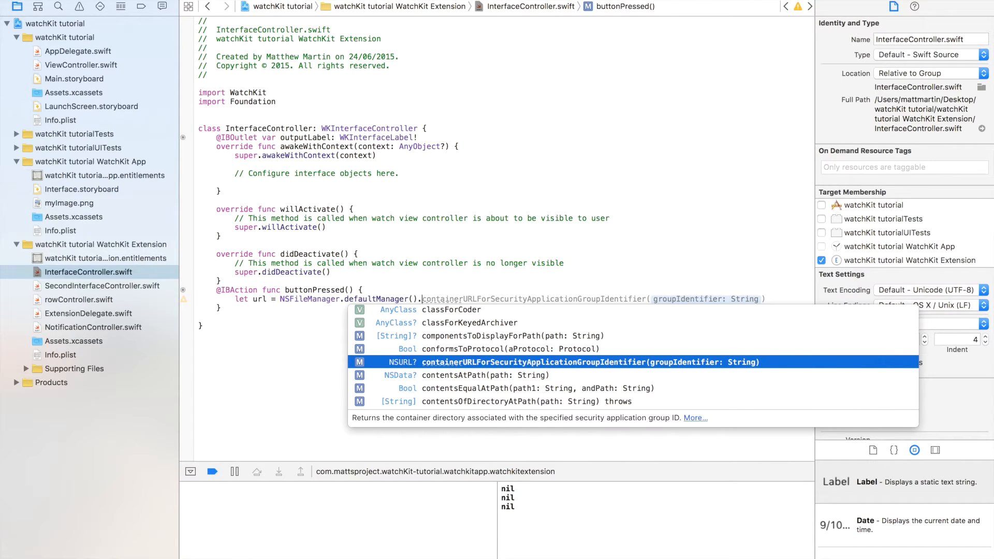
pyautogui.press('Return')
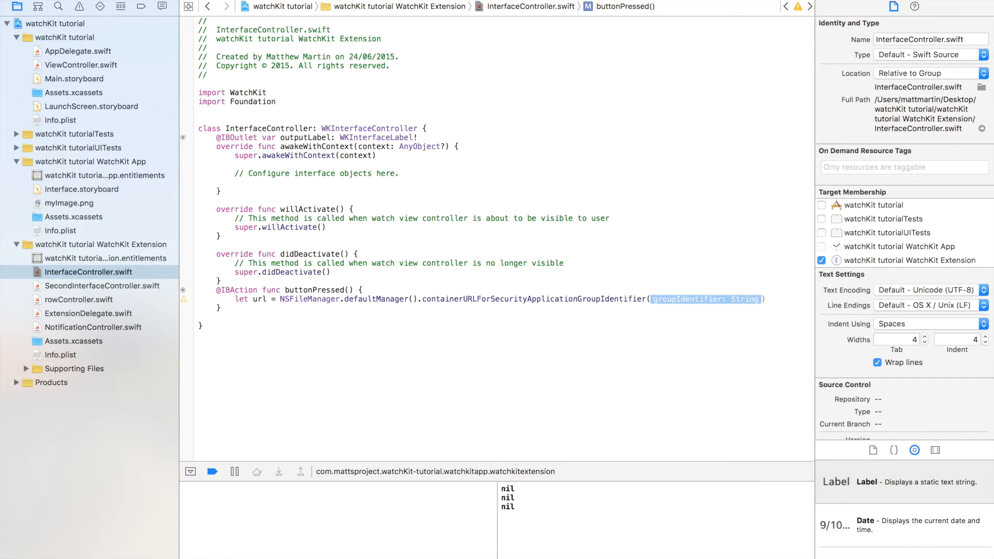
pyautogui.write('"')
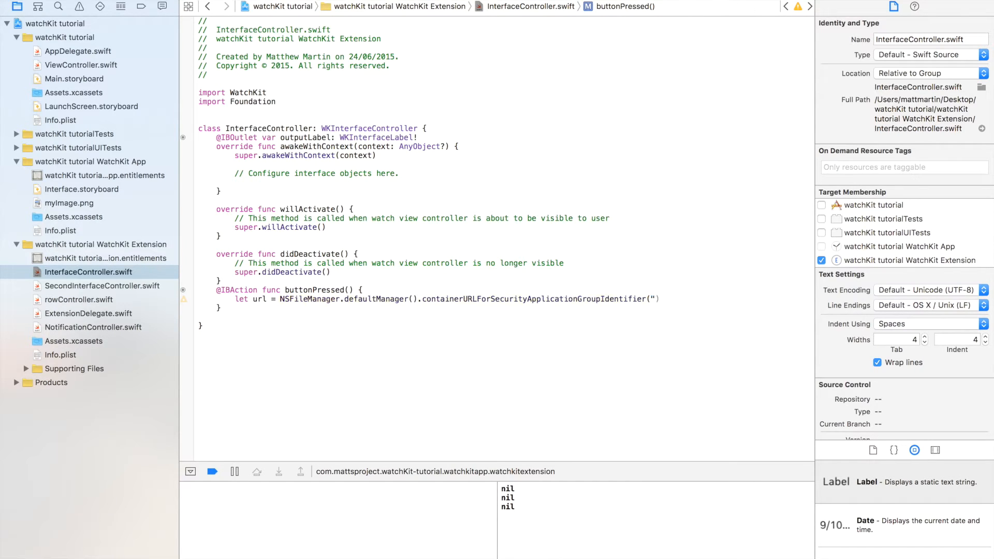
pyautogui.write('gr')
pyautogui.write('oup.')
pyautogui.write('watc')
pyautogui.write('hKitTuro')
pyautogui.press('BackSpace')
pyautogui.press('BackSpace')
pyautogui.write('to')
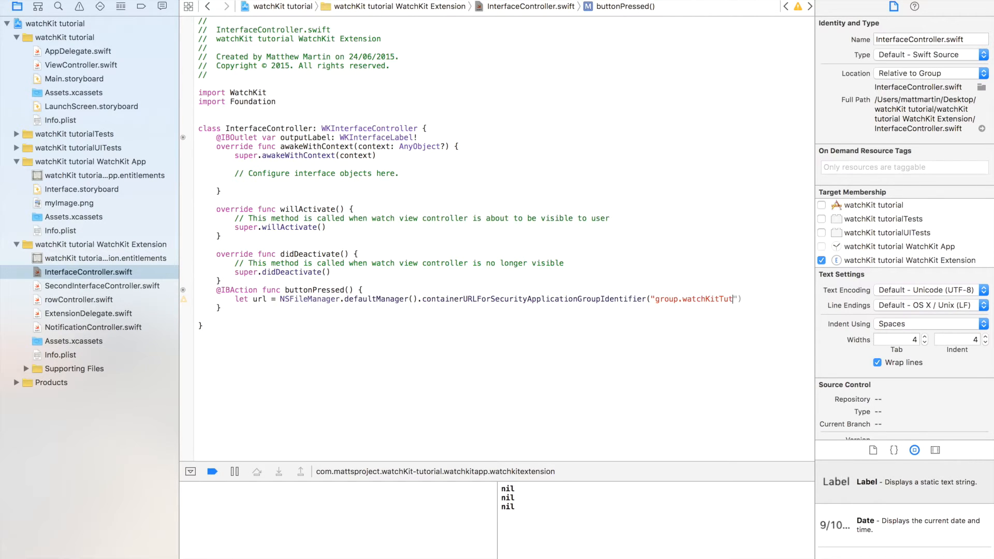
pyautogui.write('rial')
pyautogui.press('Right')
pyautogui.press('Right')
pyautogui.write('?')
pyautogui.write('. URL')
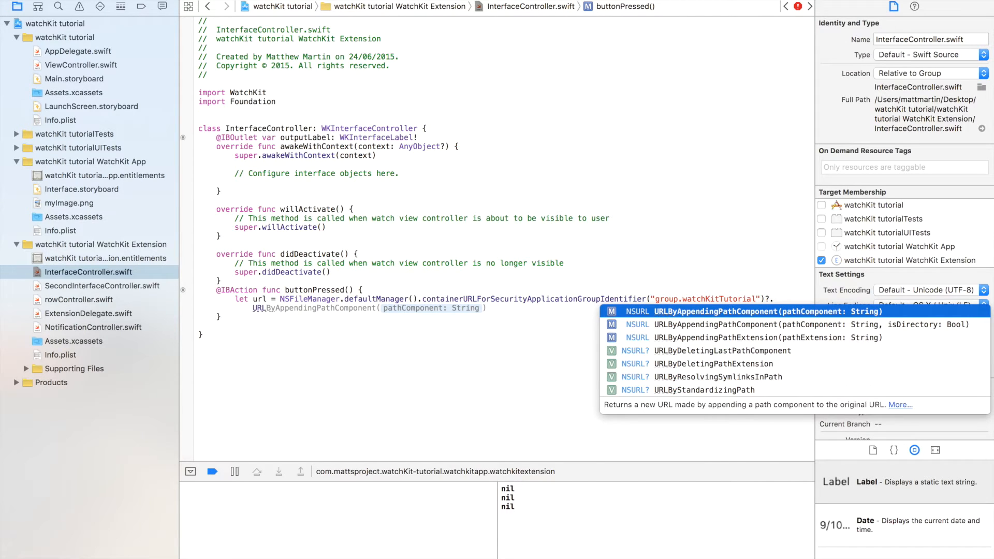
# Step: Append "recording.mp4" to the url with URLByAppendingPathComponent, then switch to the documentation space
pyautogui.press('Return')
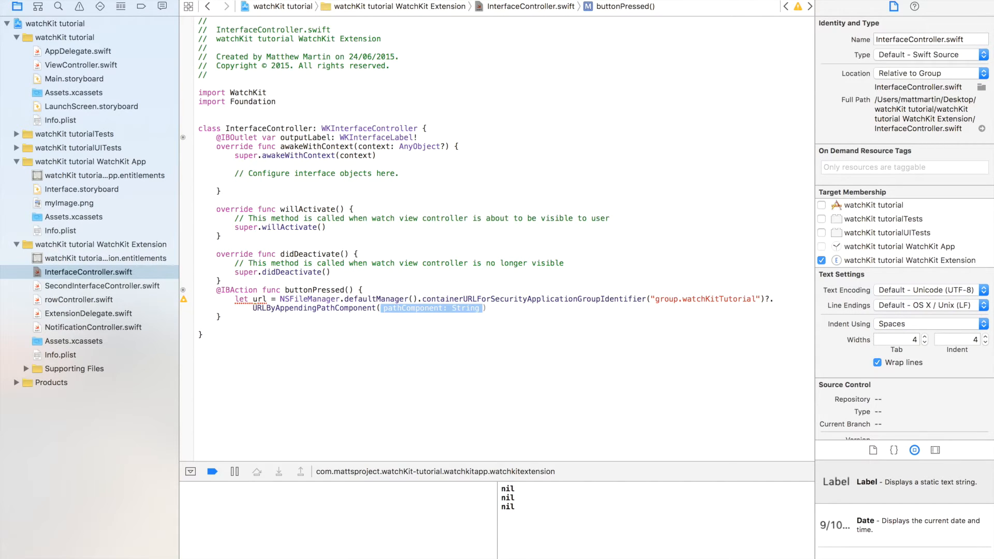
pyautogui.write('"')
pyautogui.write('rec')
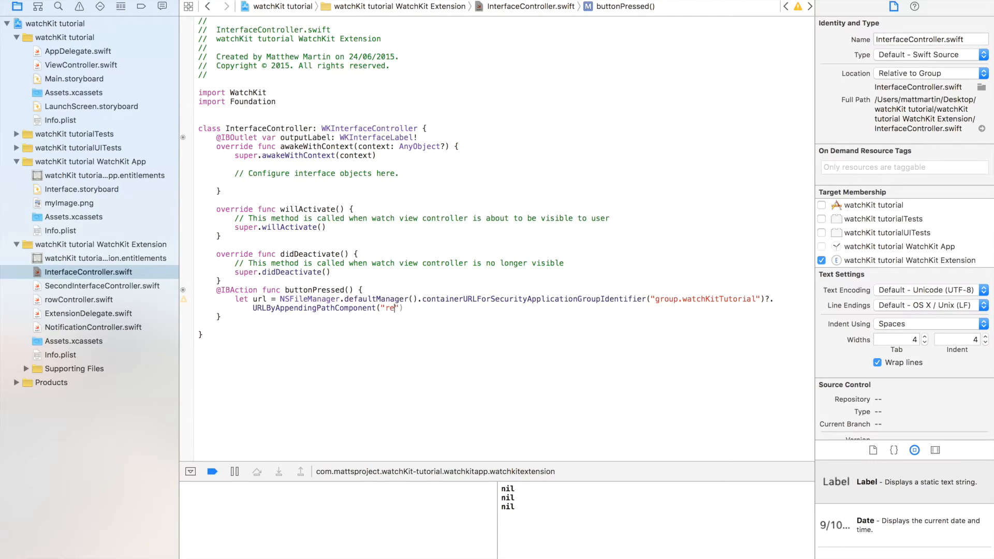
pyautogui.write('ording.')
pyautogui.write('mpg')
pyautogui.press('BackSpace')
pyautogui.write('4')
pyautogui.hotkey('ctrl', 'Right')
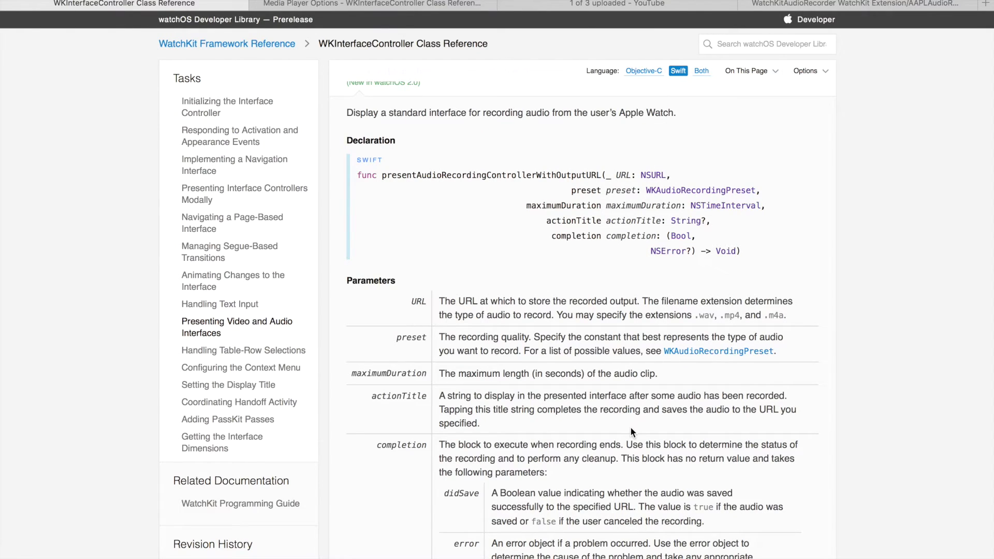
pyautogui.scroll(-1, 629, 427)
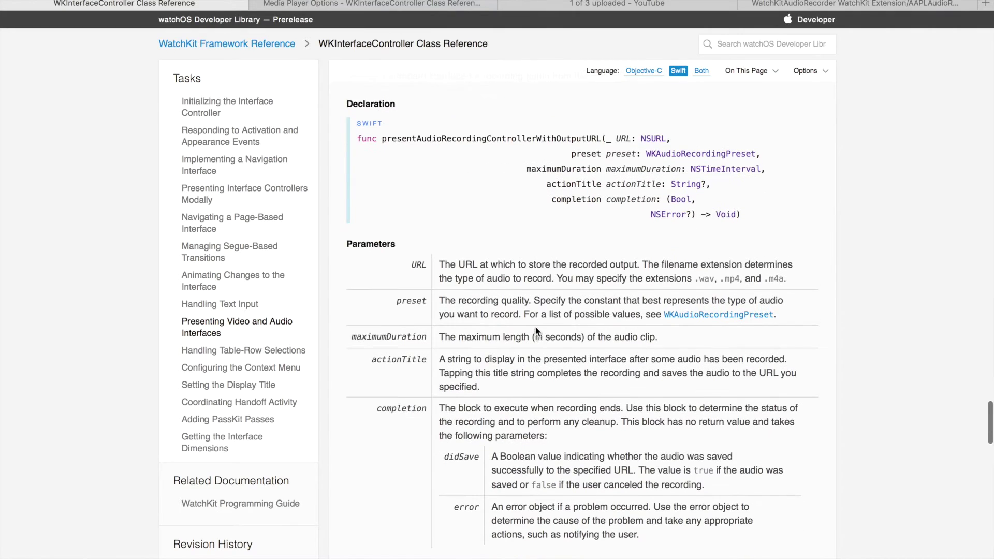
pyautogui.scroll(5, 536, 326)
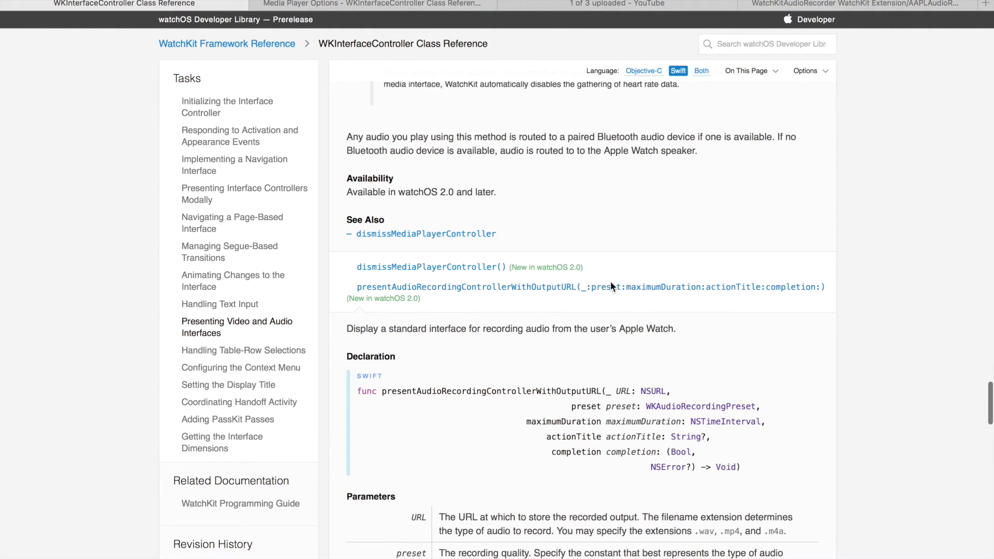
pyautogui.scroll(-3, 581, 380)
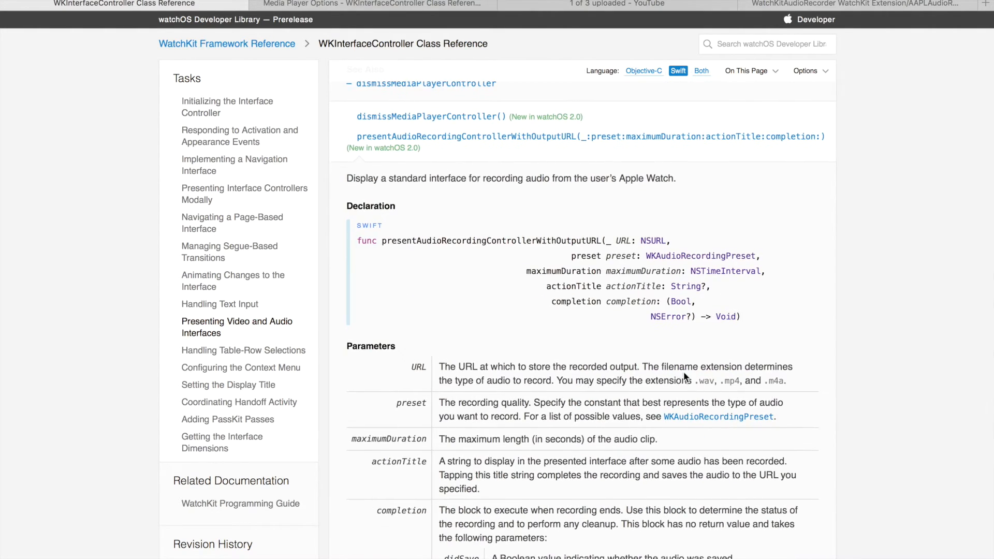
pyautogui.moveTo(433, 370); pyautogui.dragTo(791, 380)
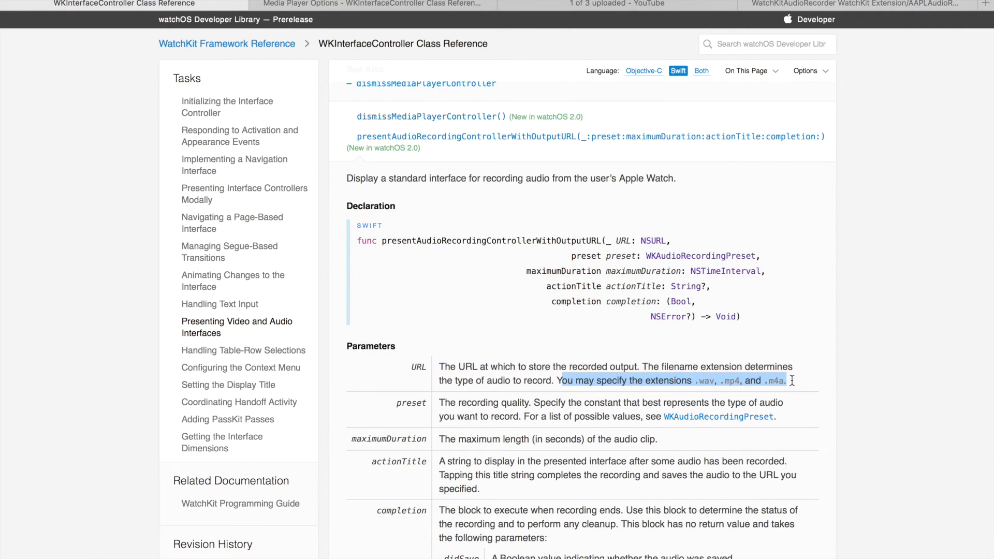
pyautogui.click(711, 382)
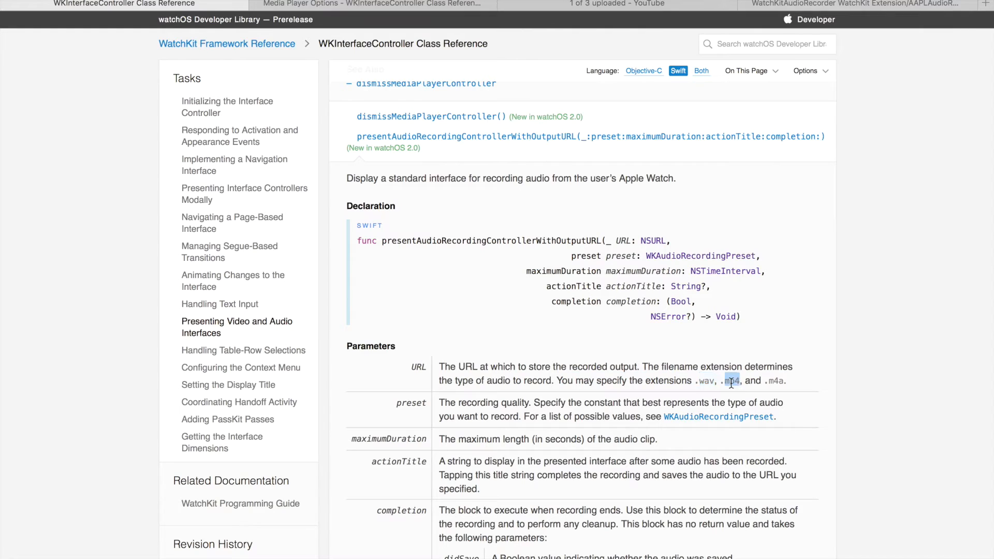
pyautogui.doubleClick(771, 381)
# Step: On a new line add self.presentAudioRecordingControllerWithOutputURL with url! as the output URL
pyautogui.hotkey('ctrl', 'Left')
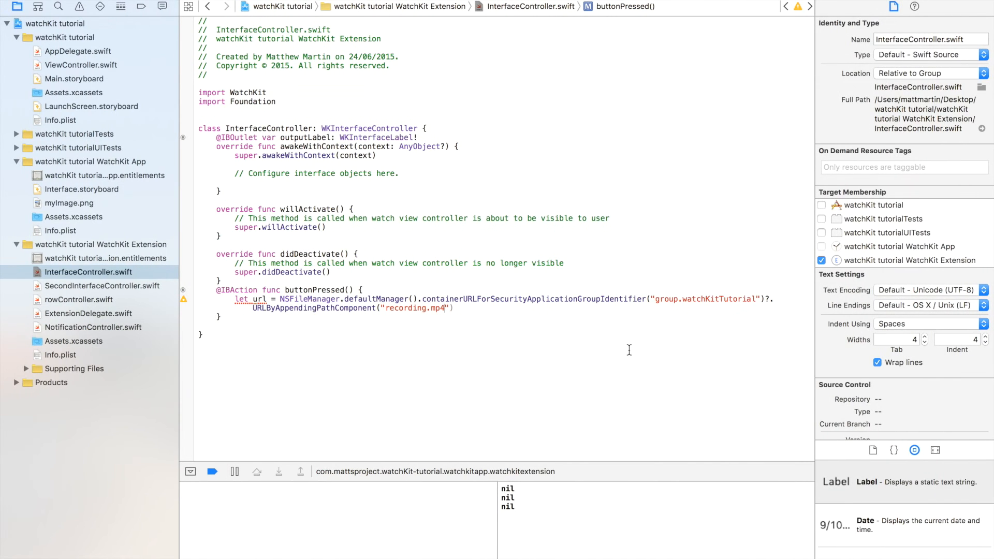
pyautogui.click(515, 308)
pyautogui.press('Return')
pyautogui.press('Return')
pyautogui.write('self.')
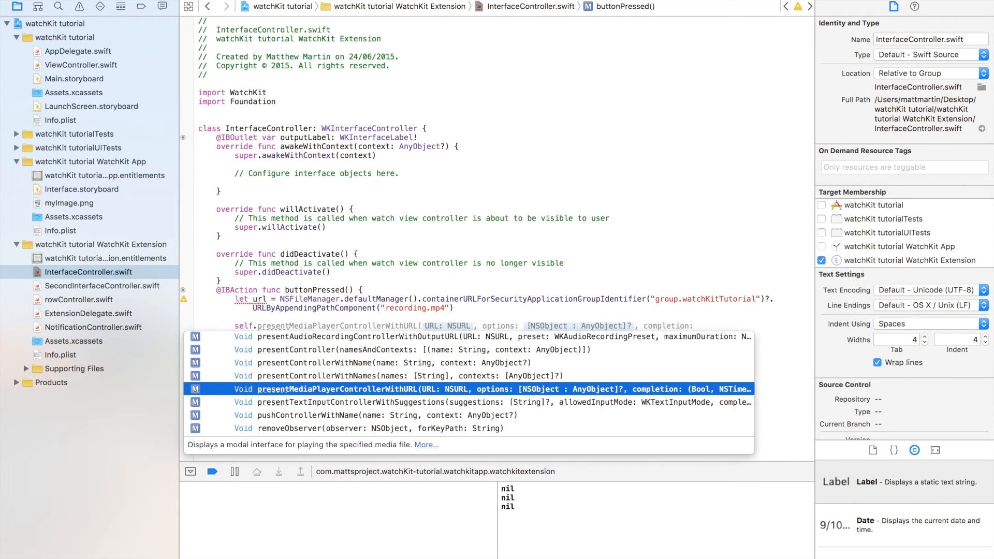
pyautogui.press('Up')
pyautogui.press('Up')
pyautogui.press('Up')
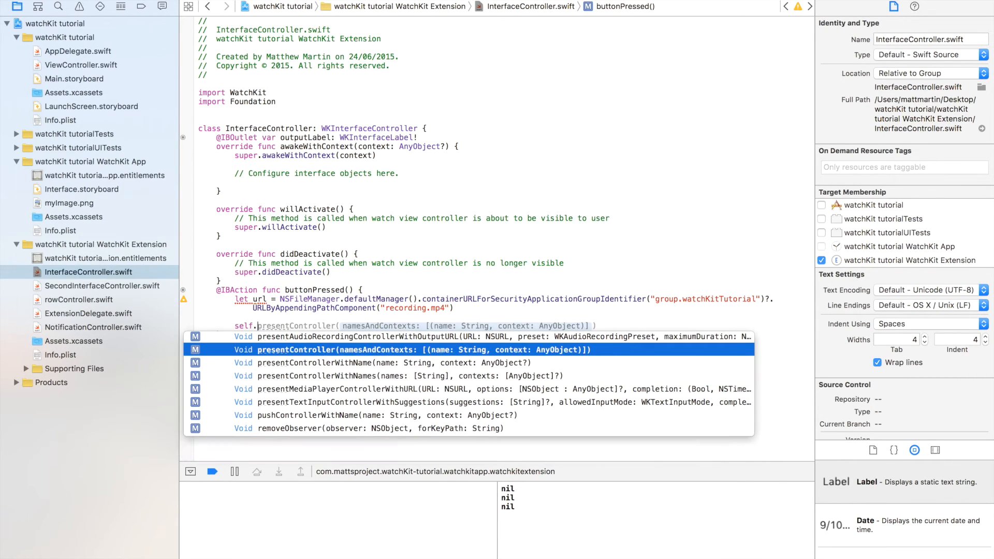
pyautogui.press('Up')
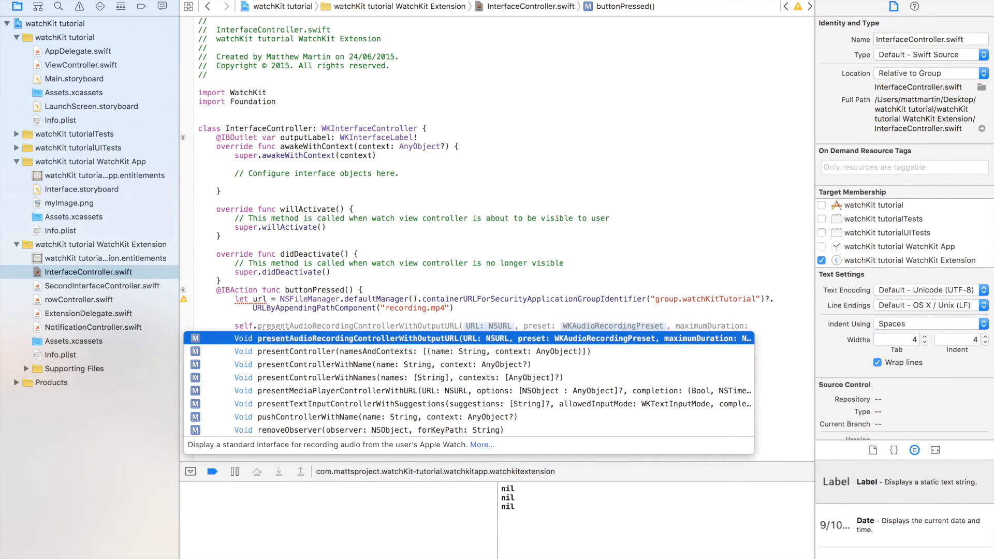
pyautogui.press('Return')
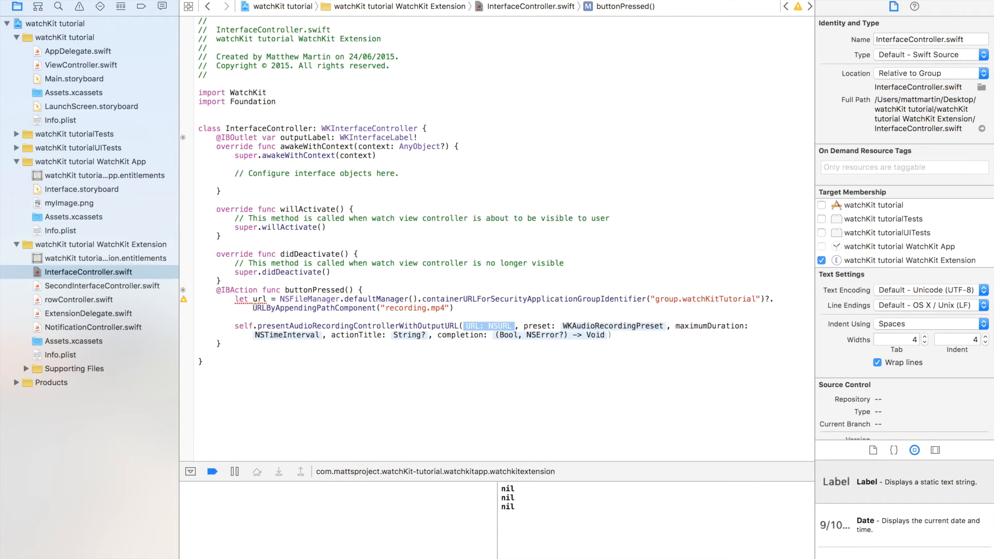
pyautogui.write('url')
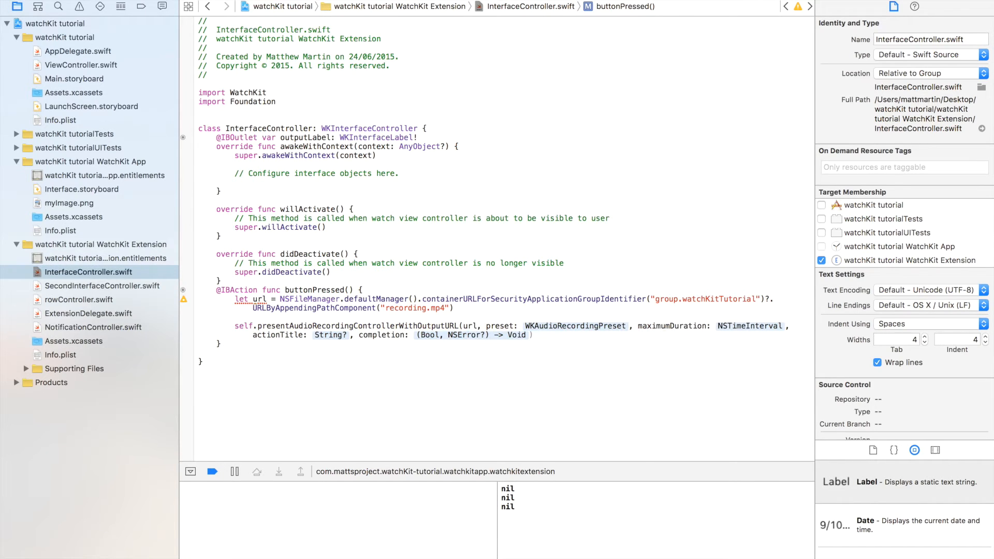
pyautogui.write('!')
pyautogui.press('Tab')
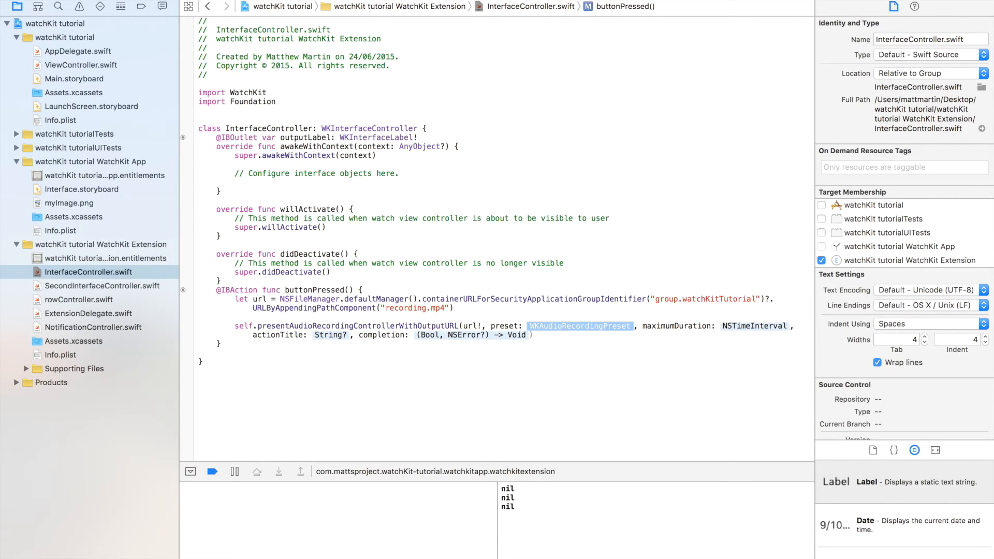
# Step: Choose WKAudioRecordingPreset.HighQualityAudio for the preset argument and move to maximumDuration
pyautogui.press('Return')
pyautogui.write('.')
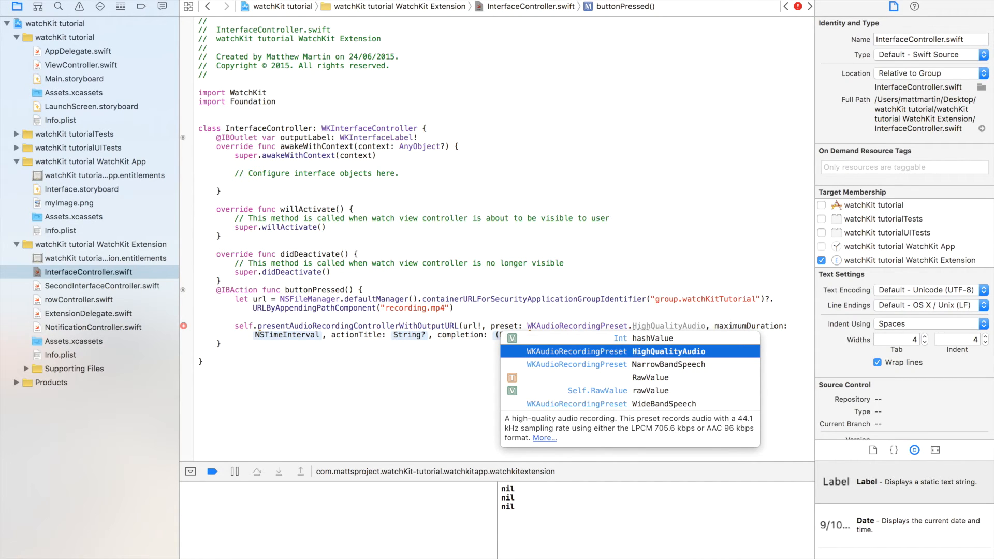
pyautogui.press('Down')
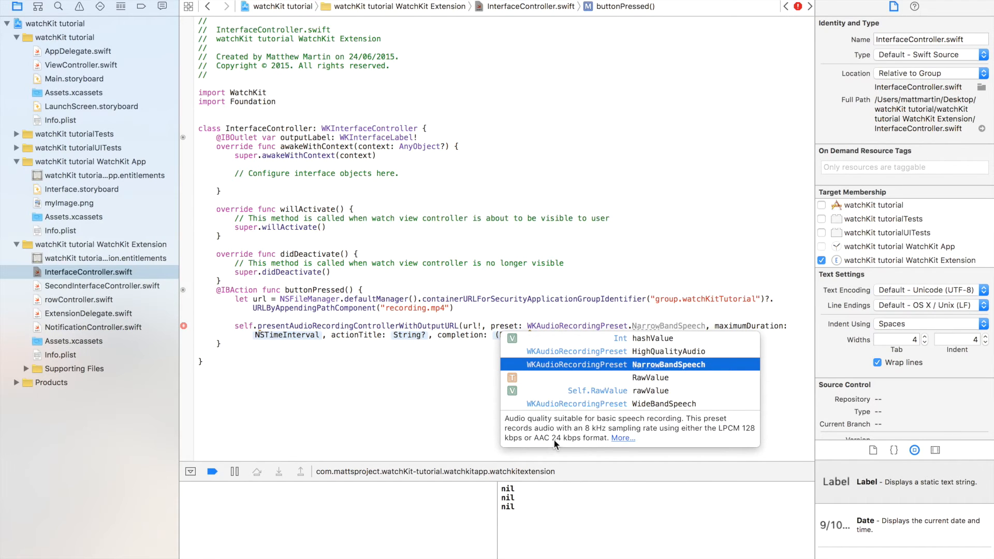
pyautogui.press('Up')
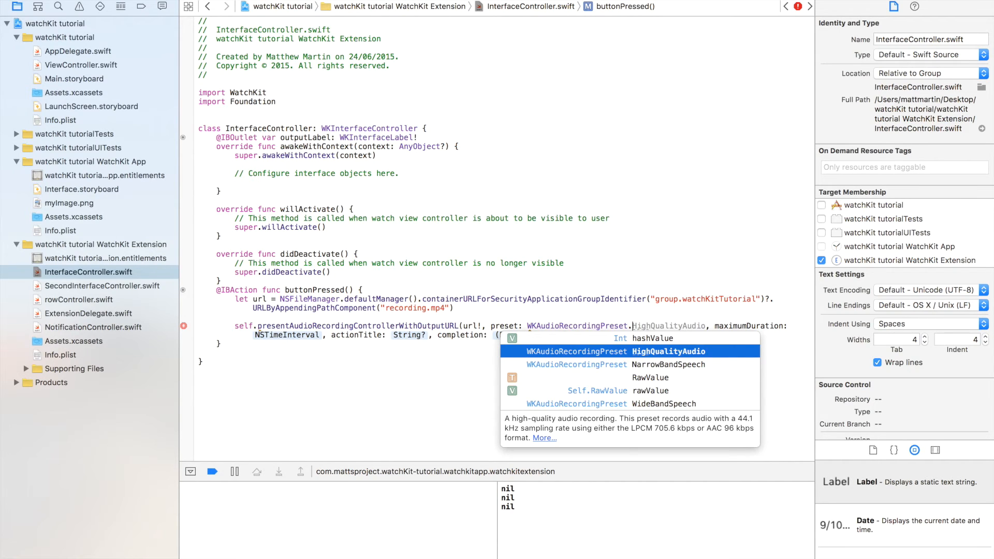
pyautogui.press('Return')
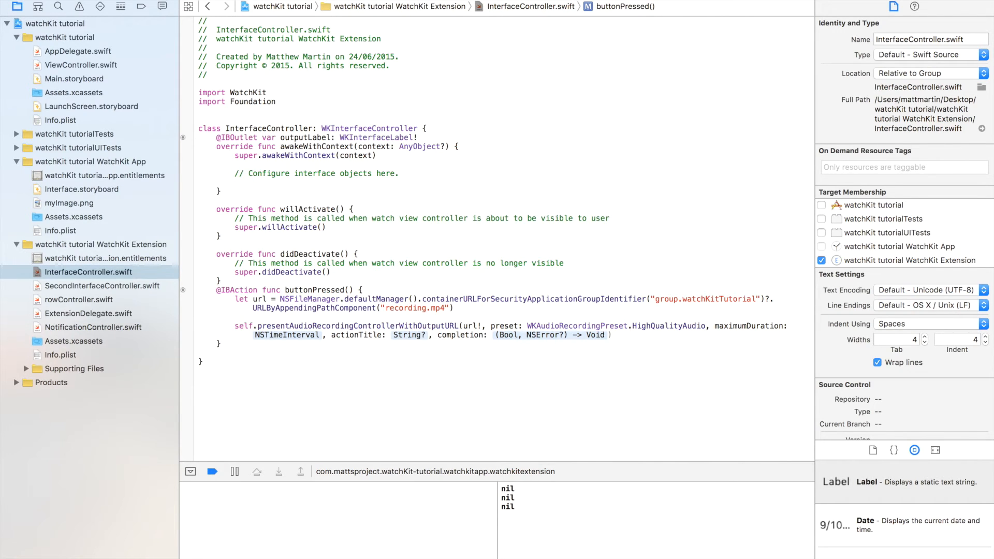
pyautogui.press('Tab')
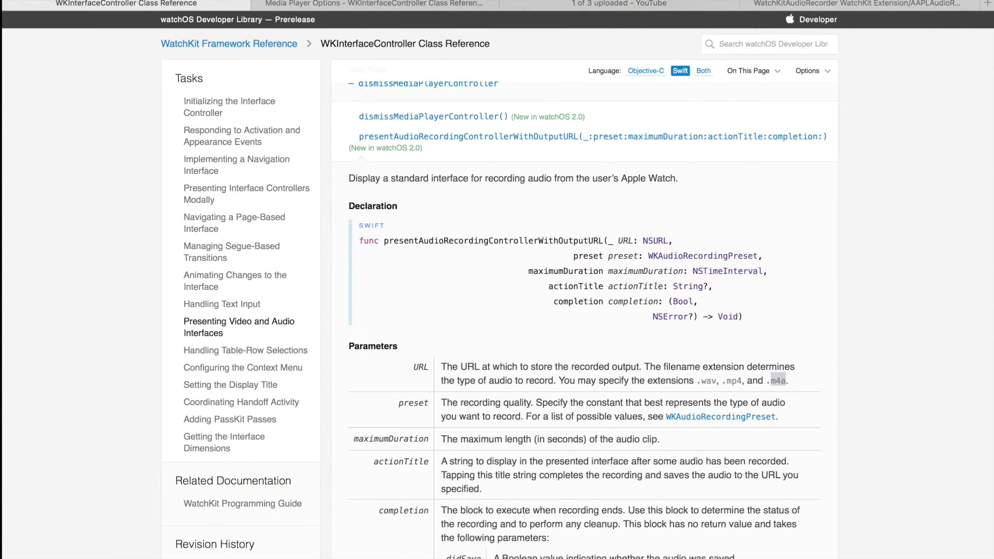
pyautogui.scroll(-2, 452, 402)
# Step: Highlight the maximumDuration description in Apple's reference page
pyautogui.moveTo(445, 389); pyautogui.dragTo(663, 391)
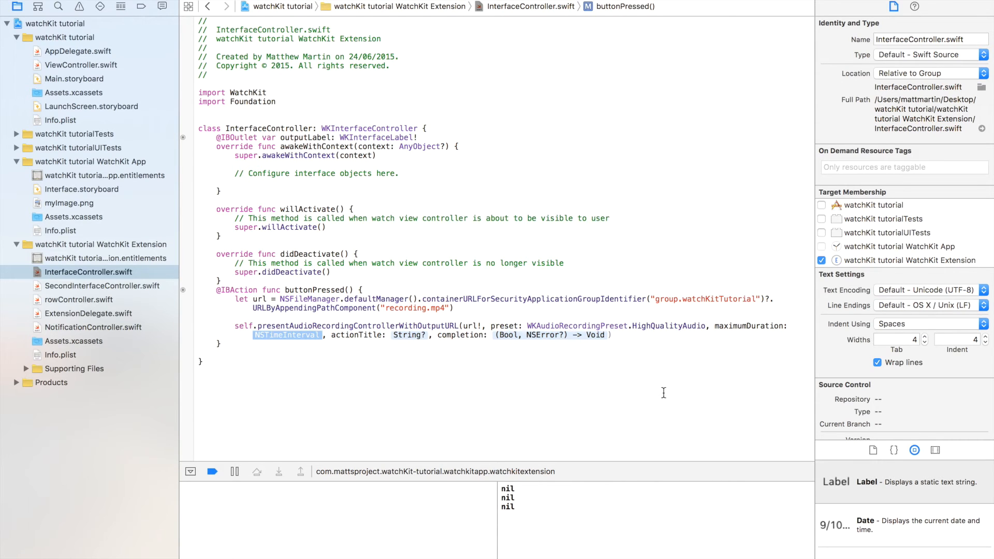
pyautogui.write('60')
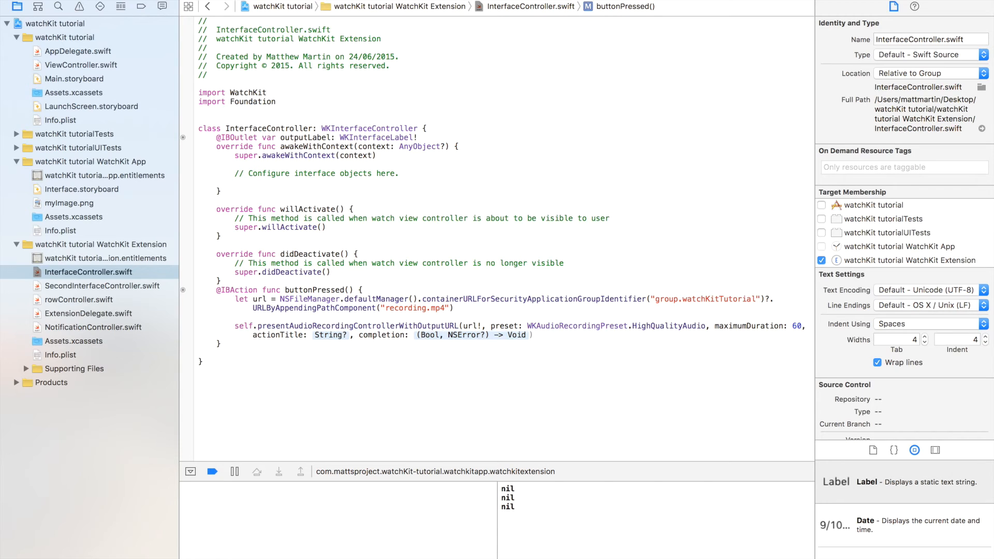
# Step: Set actionTitle to "Send" after maximumDuration 60, briefly trying the recorder in the Simulator
pyautogui.press('Tab')
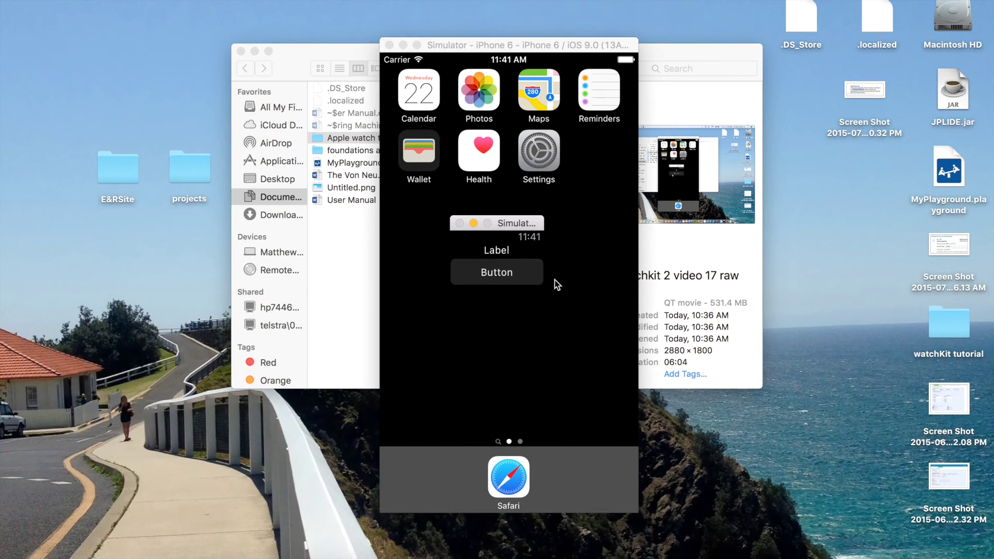
pyautogui.click(528, 276)
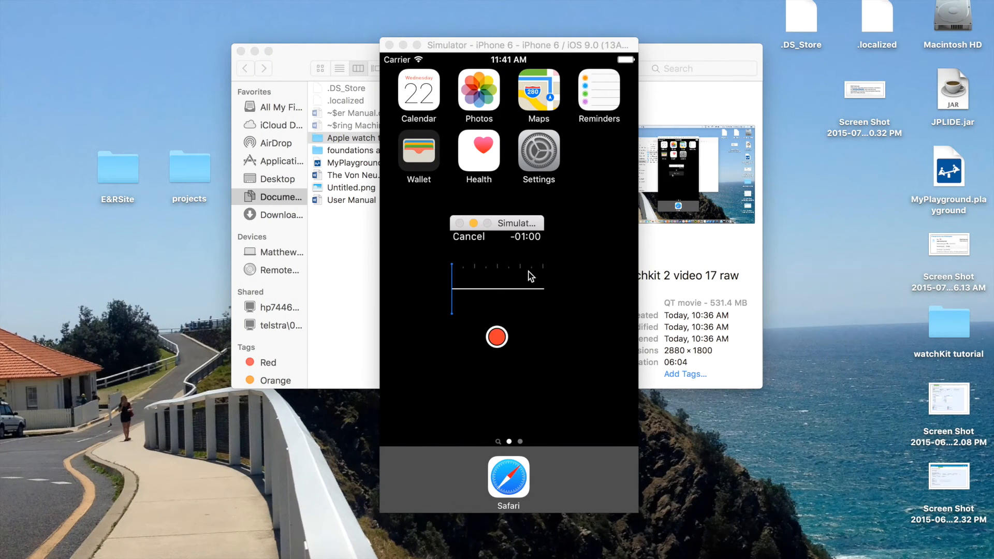
pyautogui.click(497, 336)
pyautogui.click(498, 336)
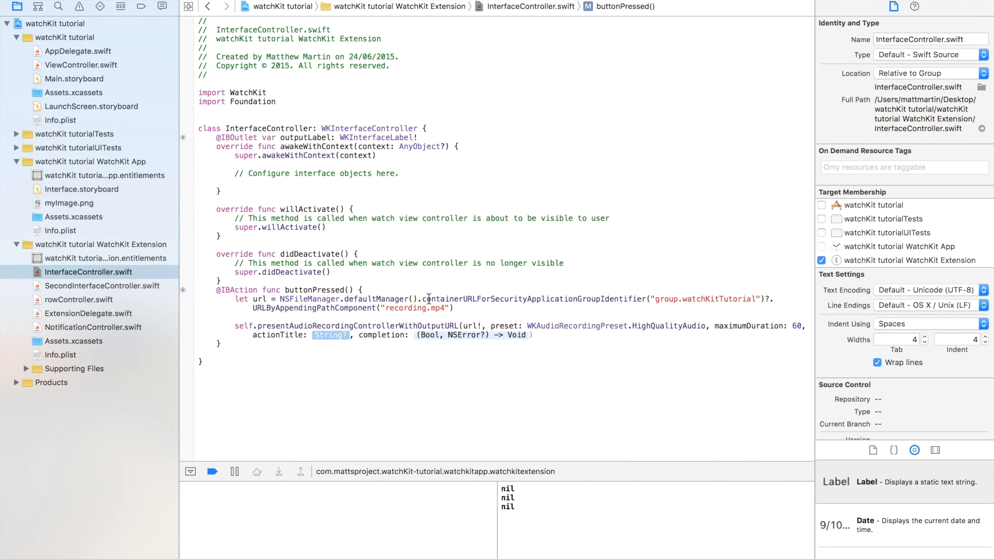
pyautogui.write('"')
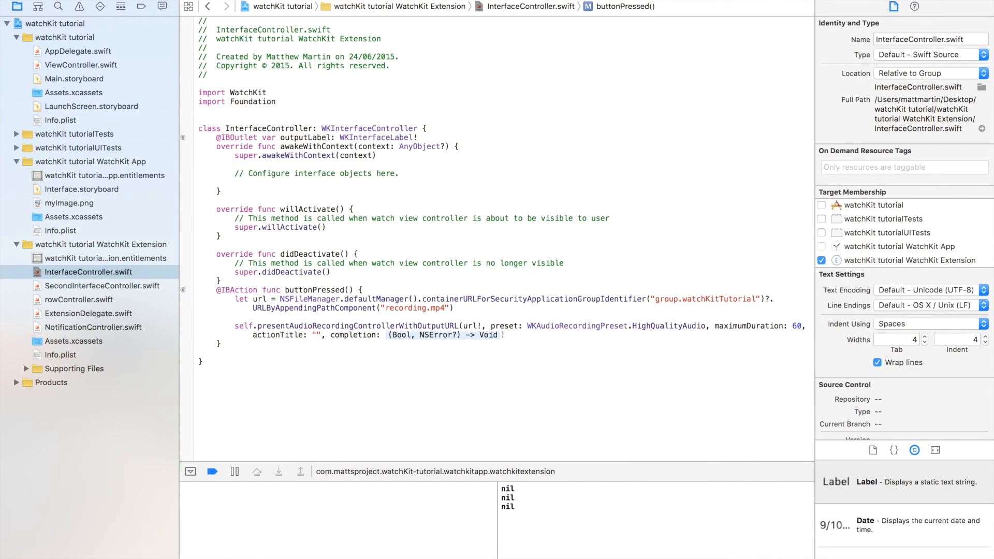
pyautogui.write('Send')
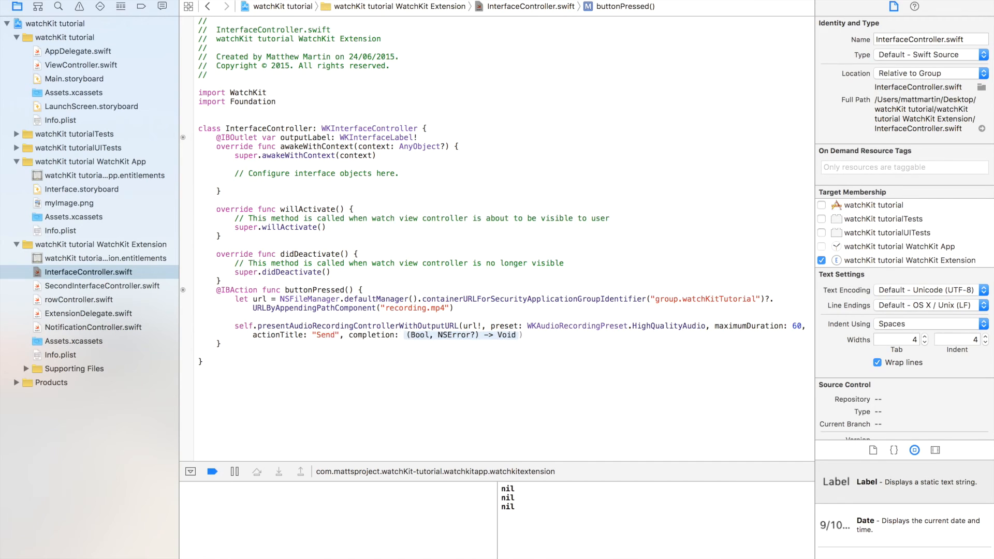
pyautogui.press('Tab')
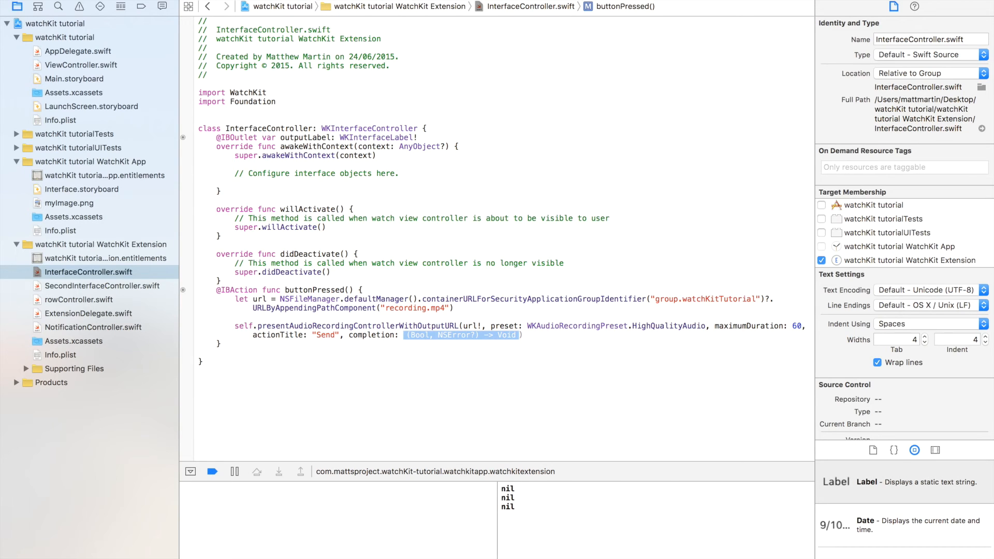
# Step: Expand the completion into a trailing closure with parameters didSave and error
pyautogui.press('Return')
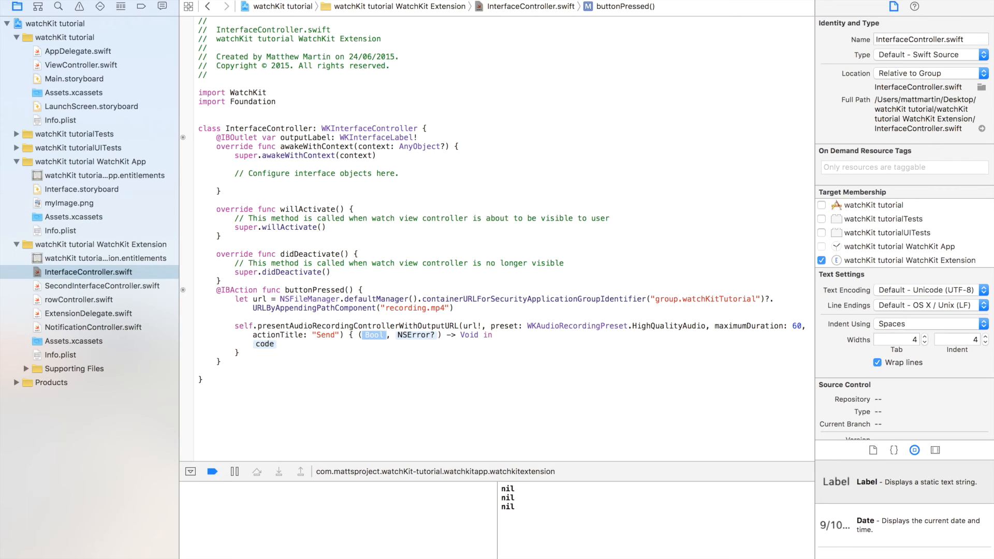
pyautogui.write('didSave')
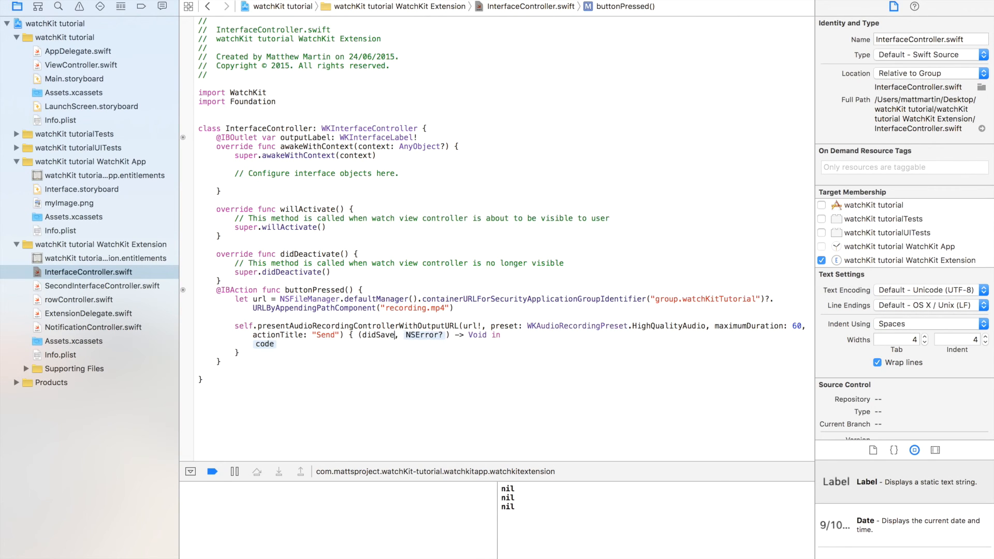
pyautogui.press('Tab')
pyautogui.write('Error')
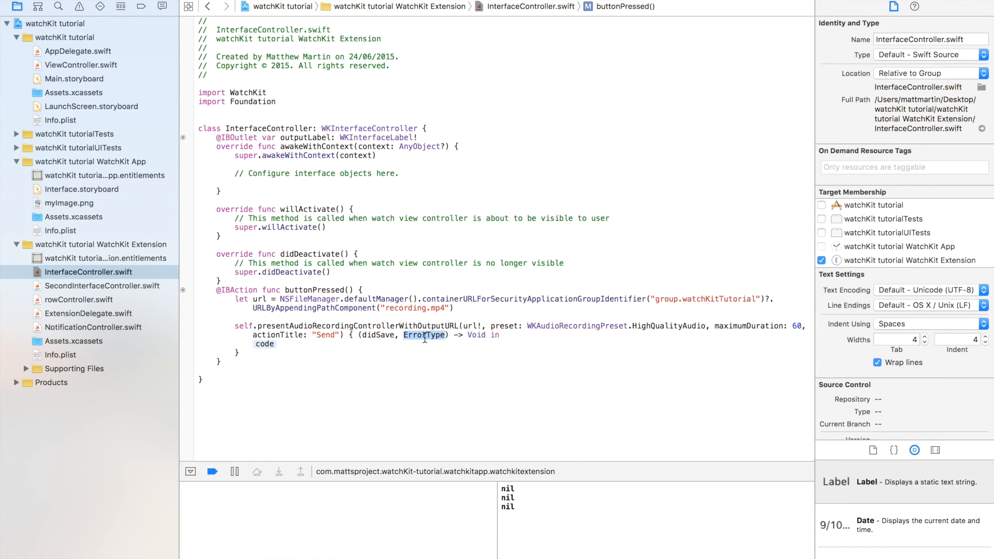
pyautogui.press('BackSpace')
pyautogui.press('BackSpace')
pyautogui.press('BackSpace')
pyautogui.press('BackSpace')
pyautogui.write('error')
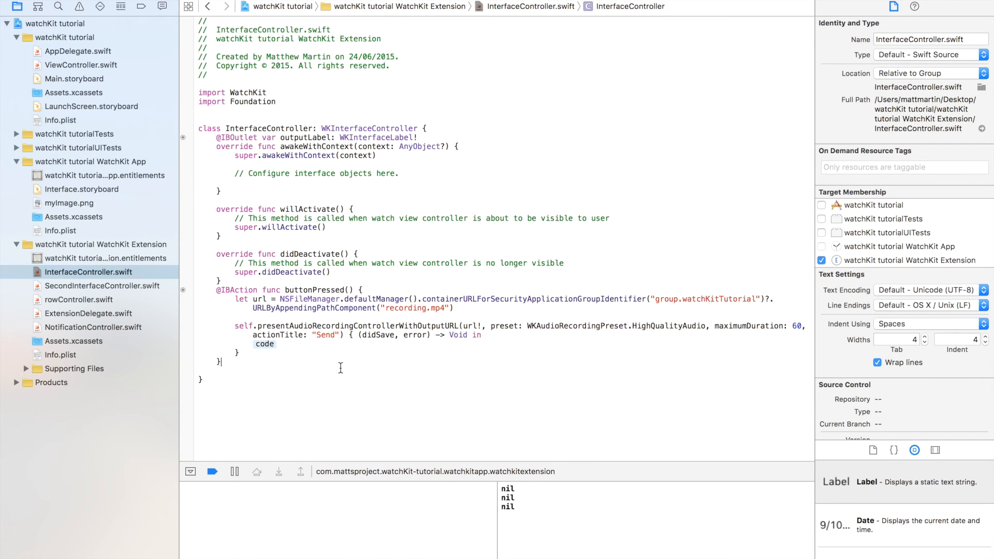
pyautogui.click(320, 346)
pyautogui.press('BackSpace')
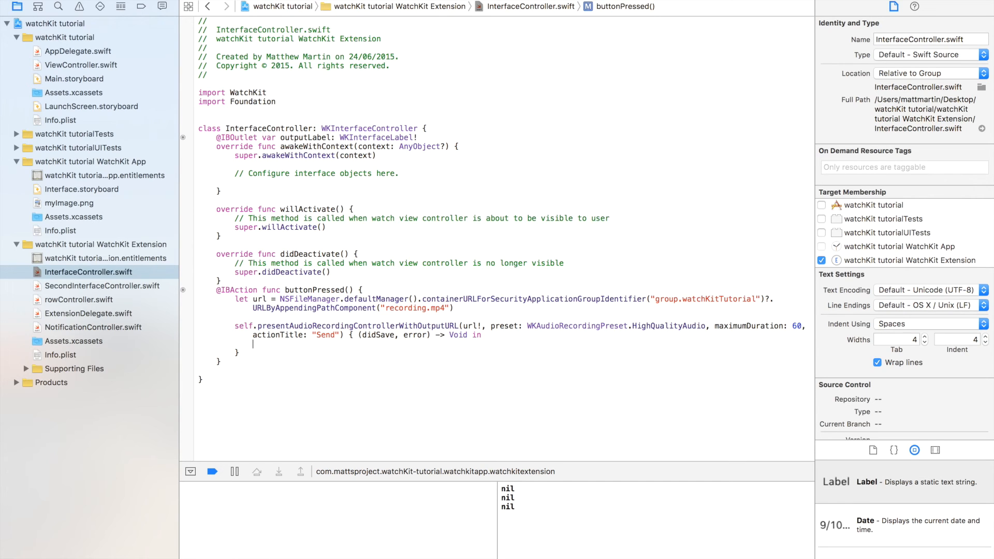
pyautogui.write('if()')
# Step: Inside the closure write if(error == nil){ // }else{ print(error) }
pyautogui.click(267, 345)
pyautogui.write('E')
pyautogui.write('rror')
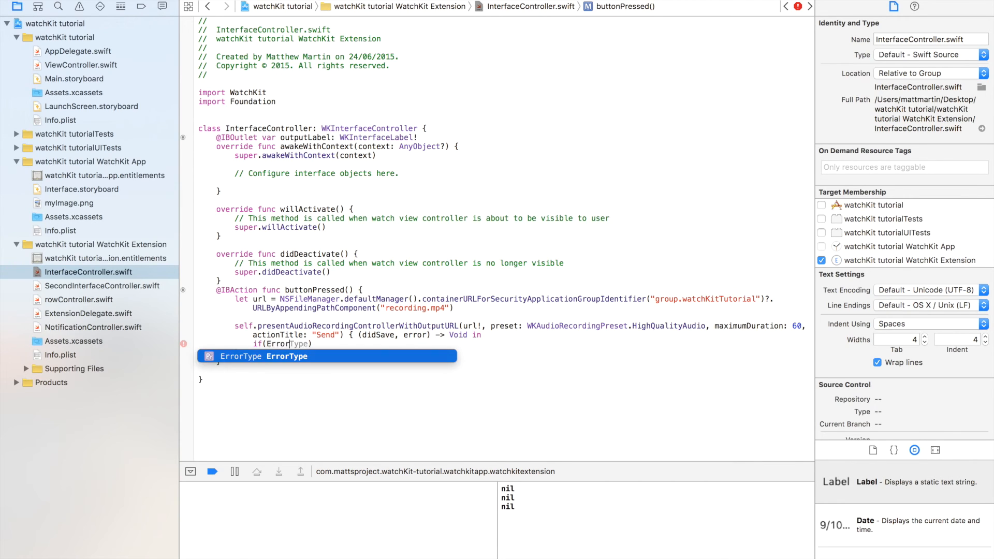
pyautogui.press('BackSpace')
pyautogui.press('BackSpace')
pyautogui.press('BackSpace')
pyautogui.write('error == nil')
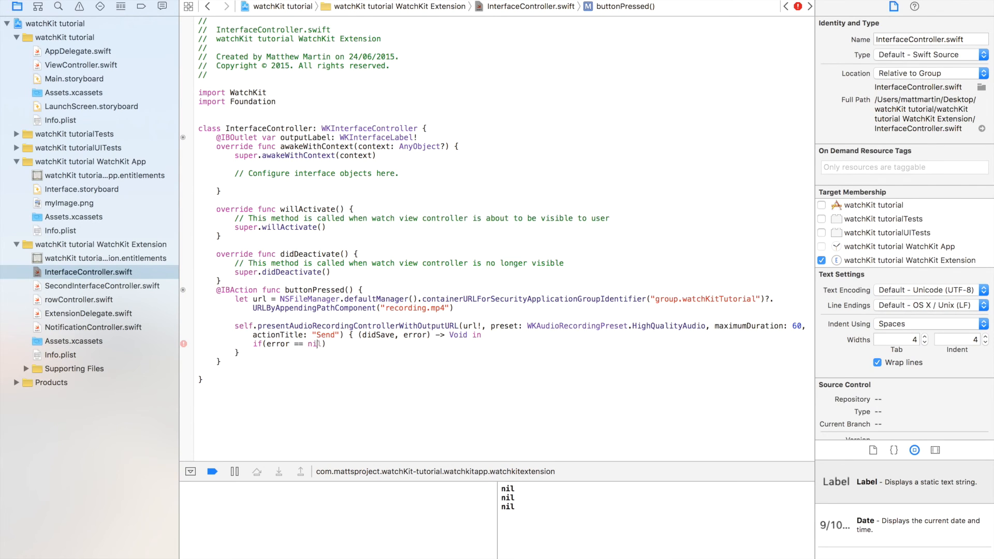
pyautogui.press('Right')
pyautogui.write('{')
pyautogui.press('Return')
pyautogui.press('Down')
pyautogui.write('ele')
pyautogui.press('Return')
pyautogui.write('{')
pyautogui.press('Return')
pyautogui.write('p')
pyautogui.write('rint(')
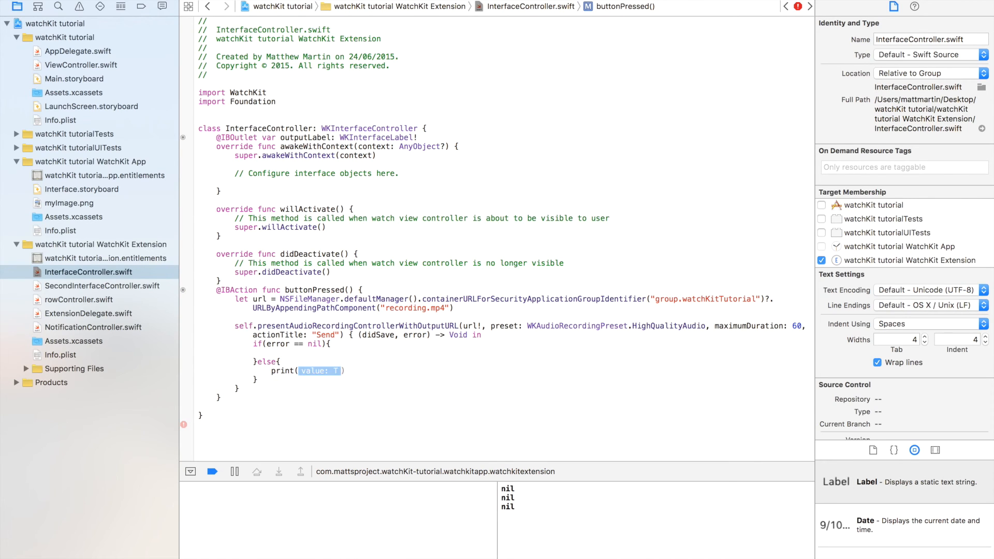
pyautogui.write('Error')
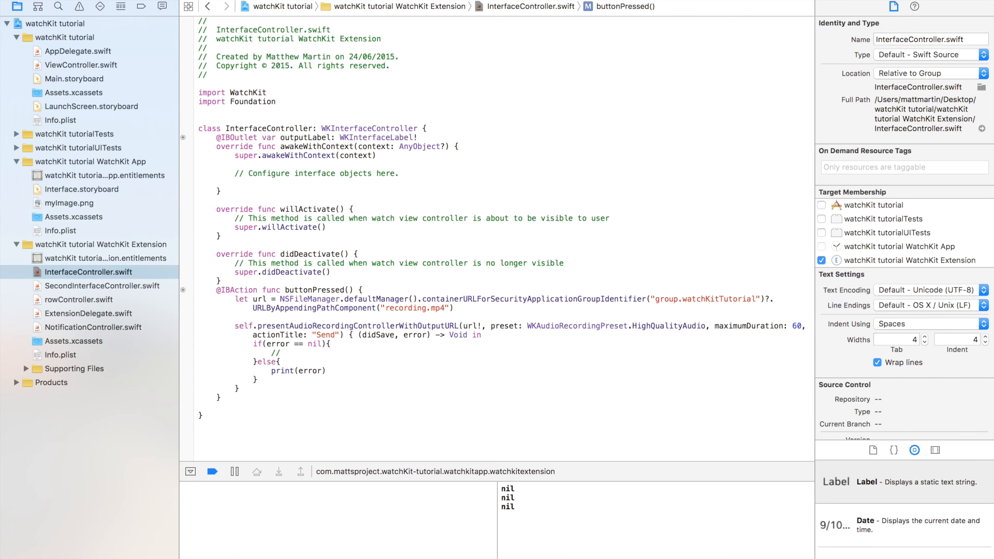
# Step: Run with Cmd+R, confirming the stop of the running watch app
pyautogui.press('super+r')
pyautogui.press('Return')
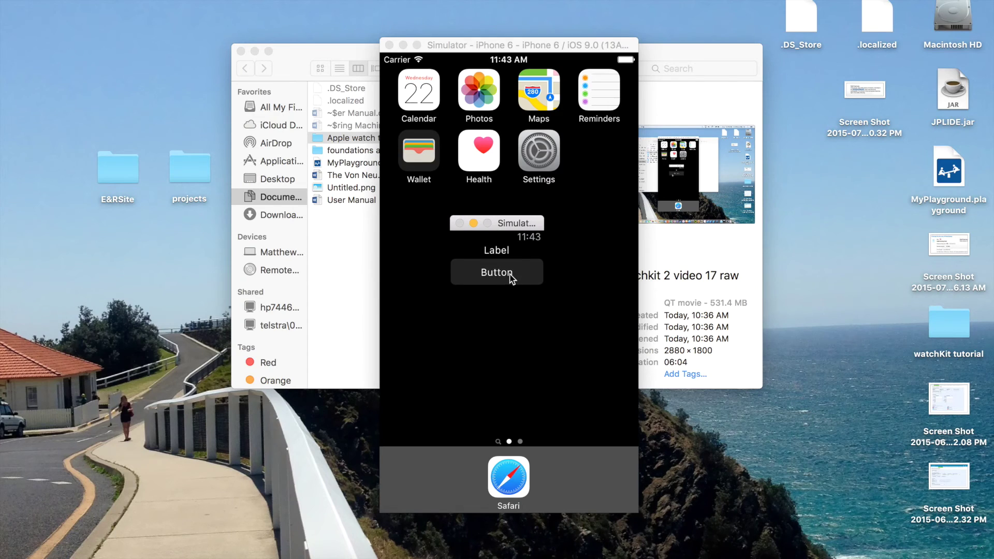
# Step: Record a short clip in the Watch simulator, tap Send to close the recorder, and return to the code
pyautogui.click(511, 278)
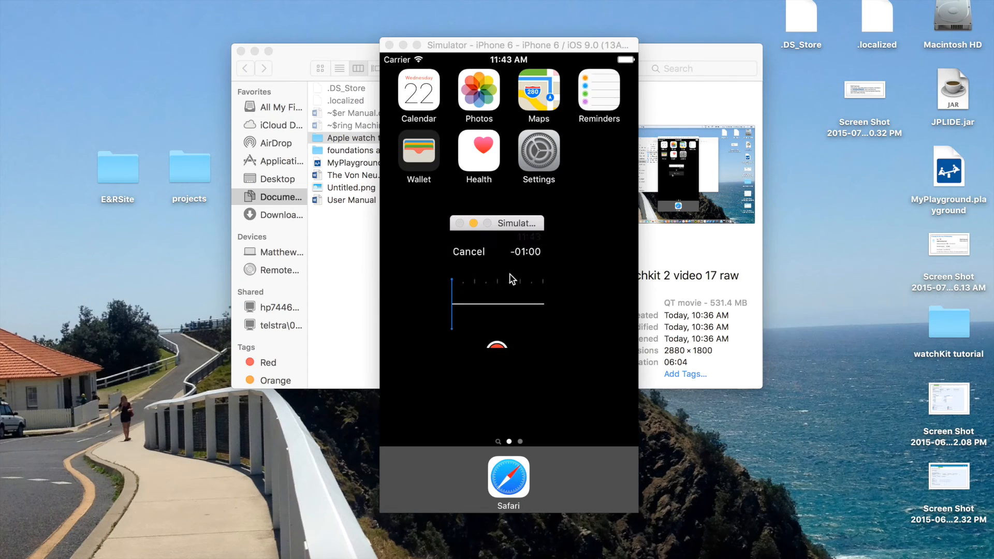
pyautogui.click(497, 337)
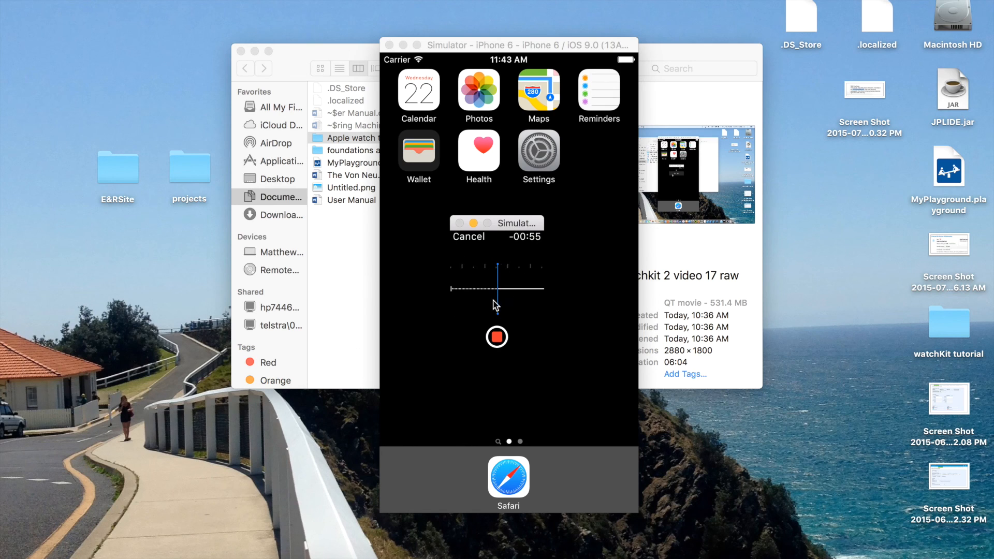
pyautogui.click(500, 331)
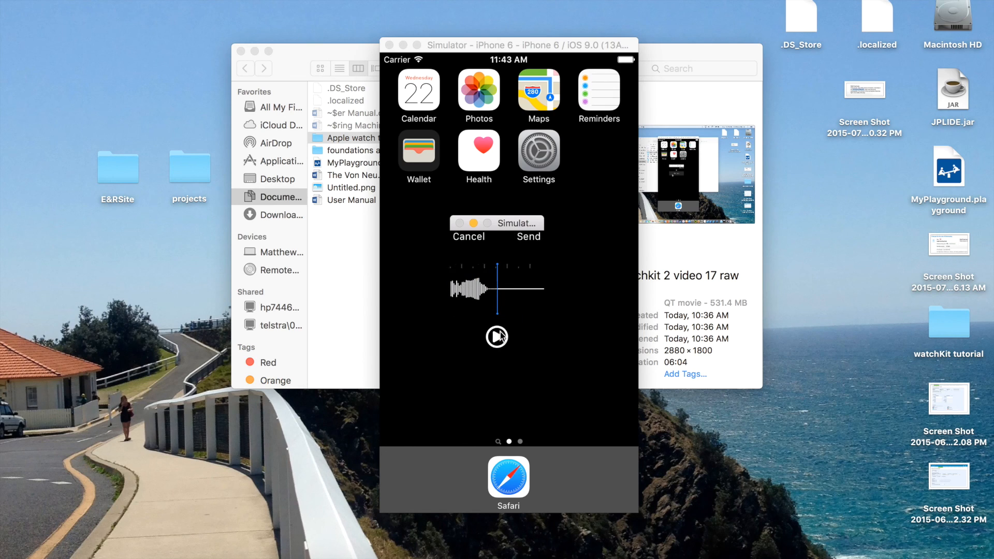
pyautogui.click(522, 246)
pyautogui.hotkey('ctrl', 'Right')
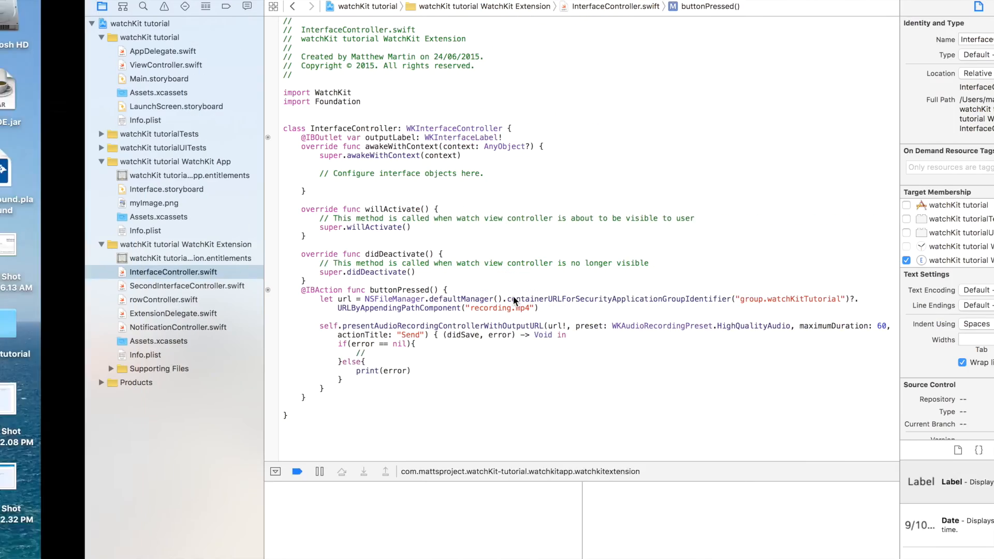